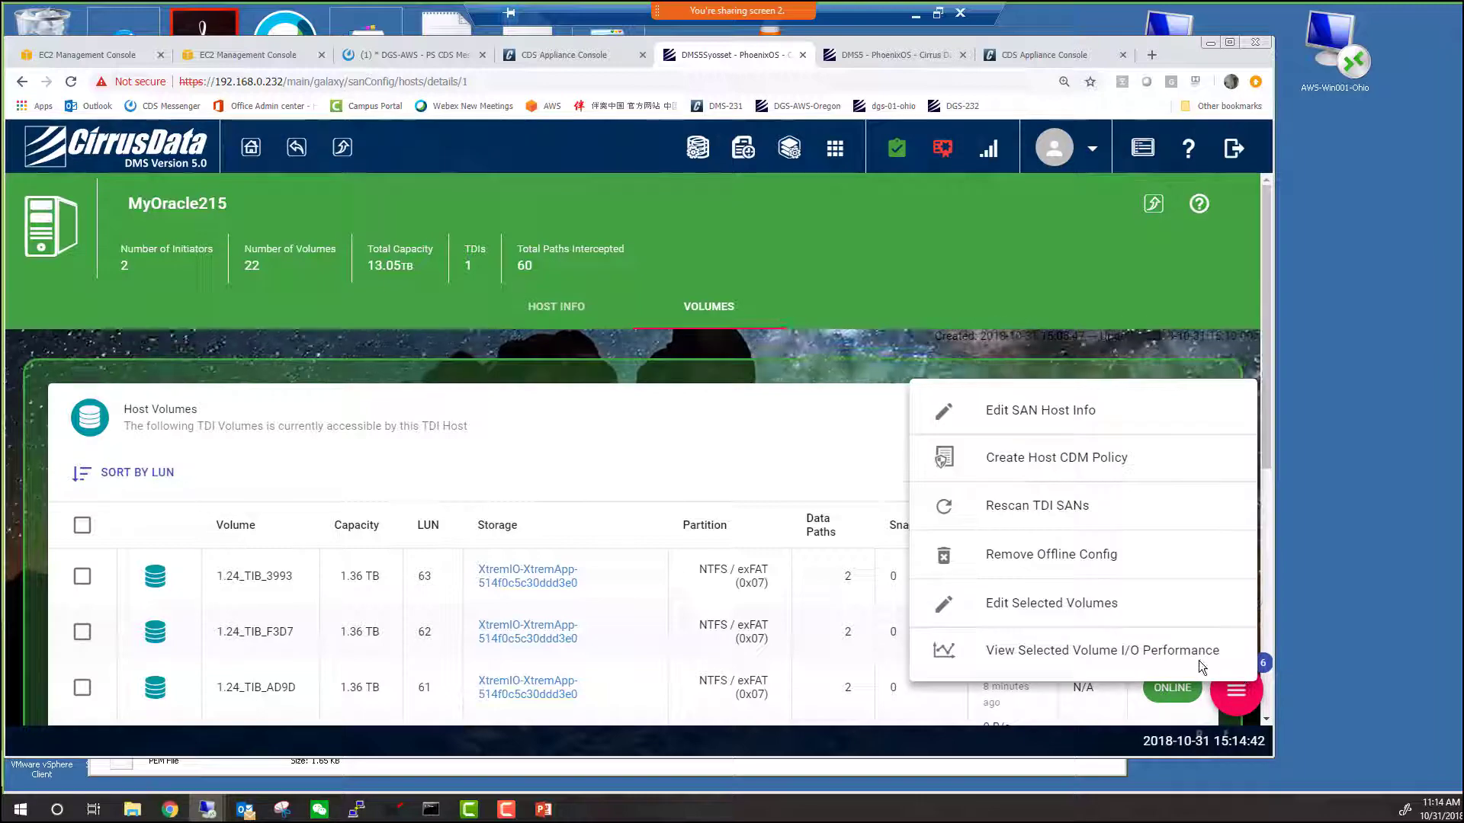
# Start a continuous-mirroring host CDM policy and tick Drive_D, Drive_E, Drive_F and Drive_G.
pyautogui.click(1070, 465)
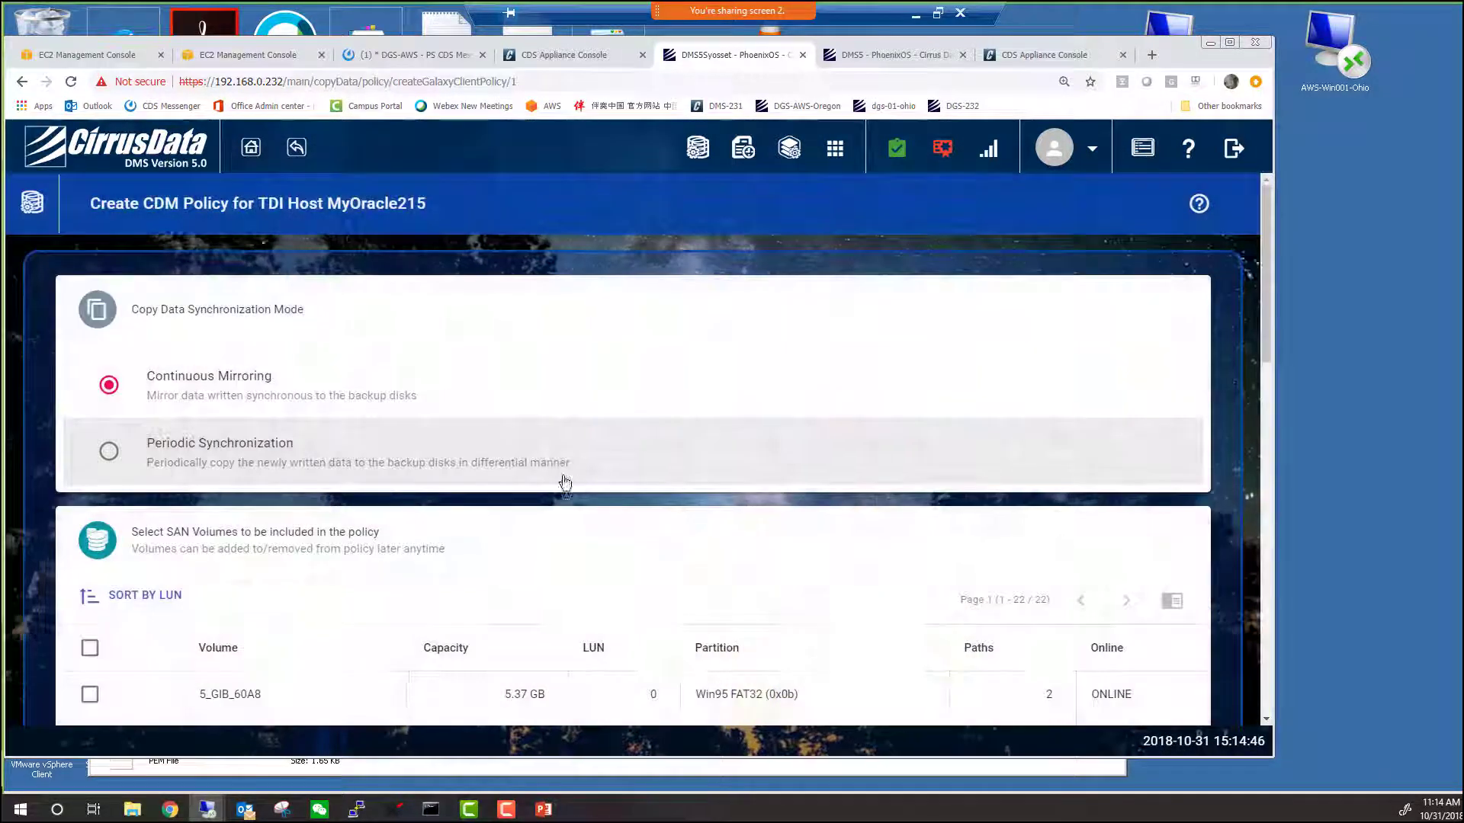
pyautogui.scroll(-5, 499, 532)
pyautogui.click(90, 587)
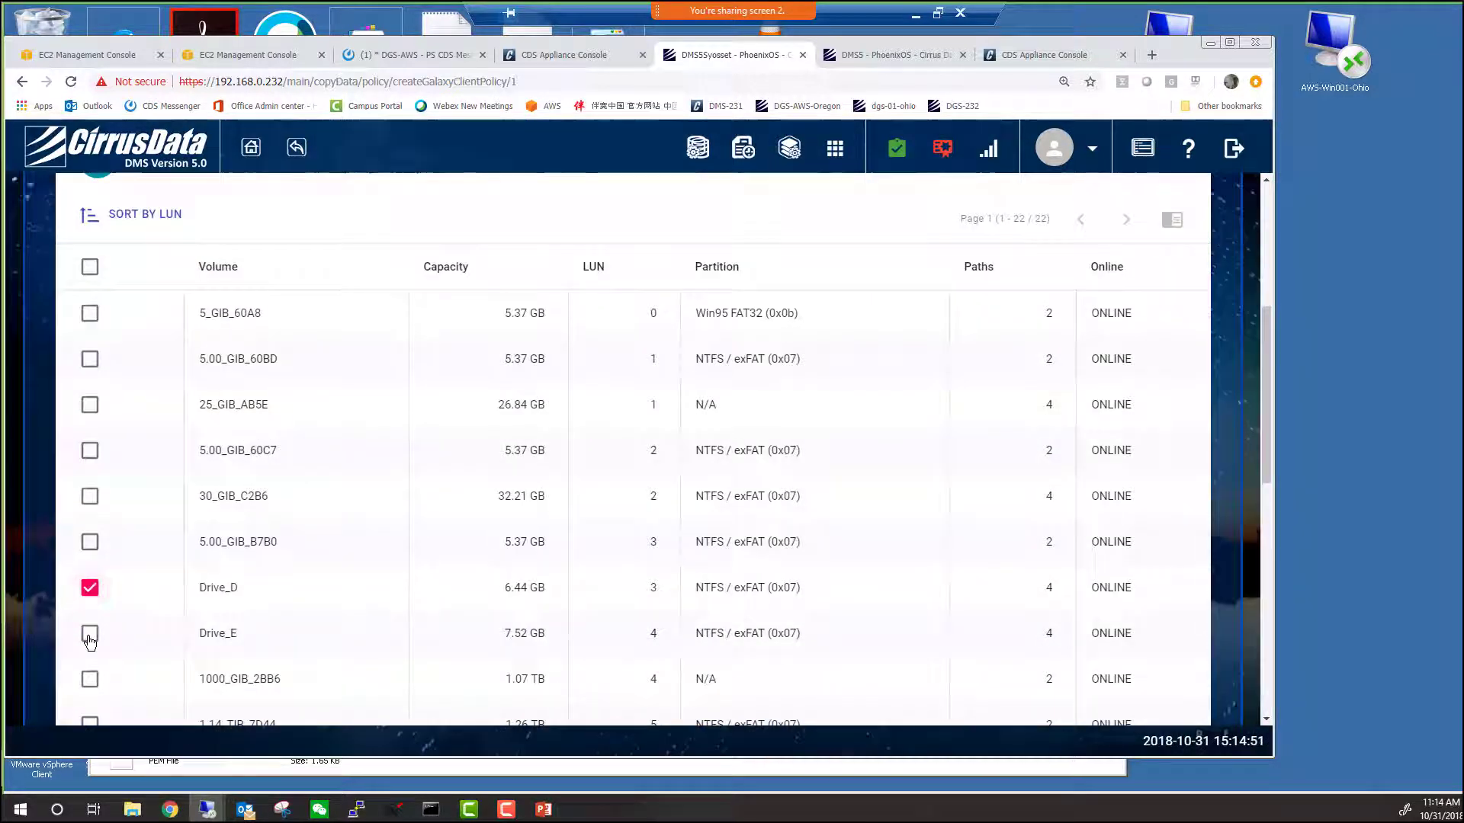
pyautogui.scroll(-4, 338, 575)
pyautogui.click(89, 525)
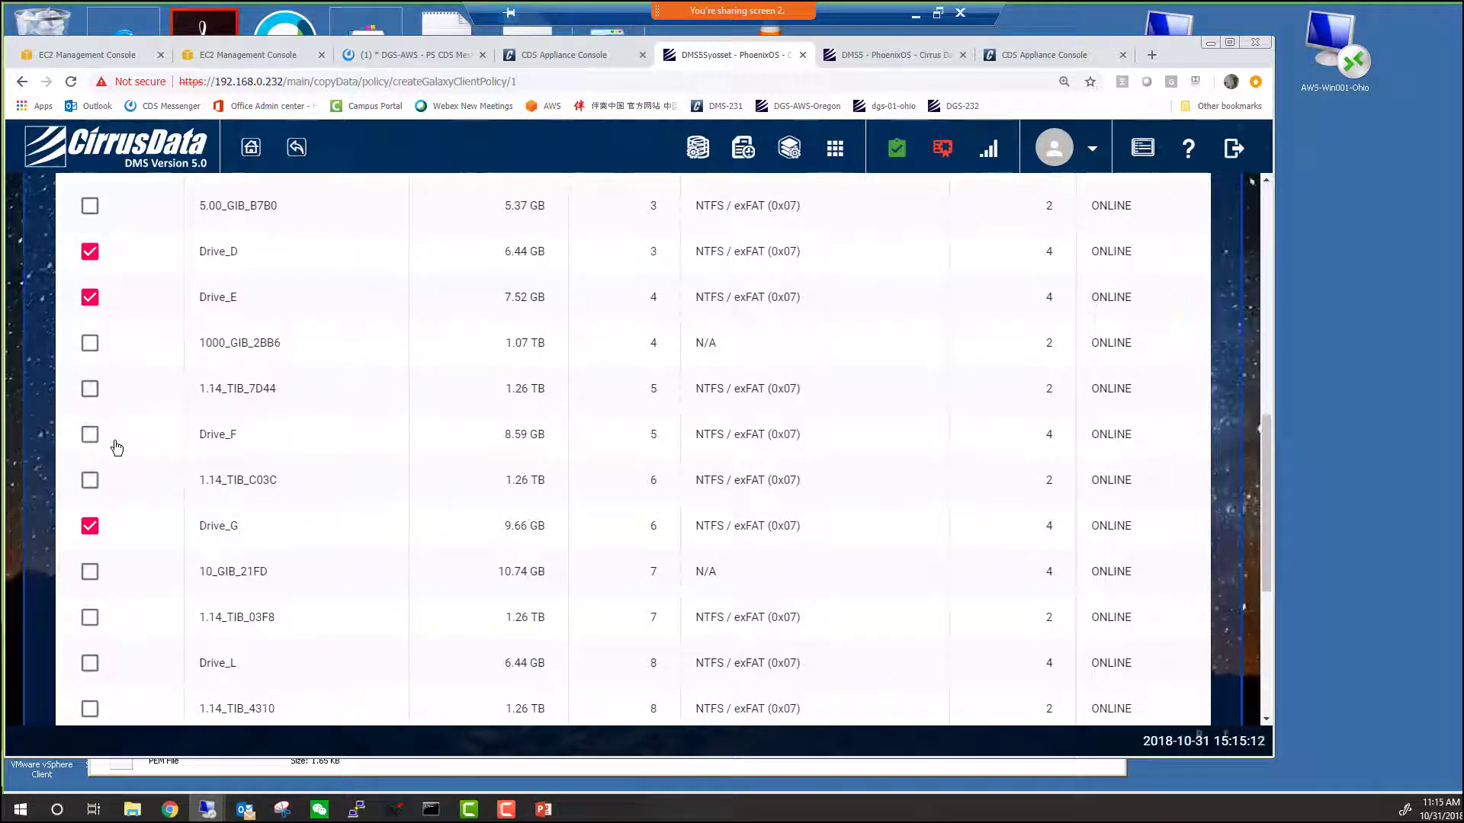
pyautogui.click(90, 434)
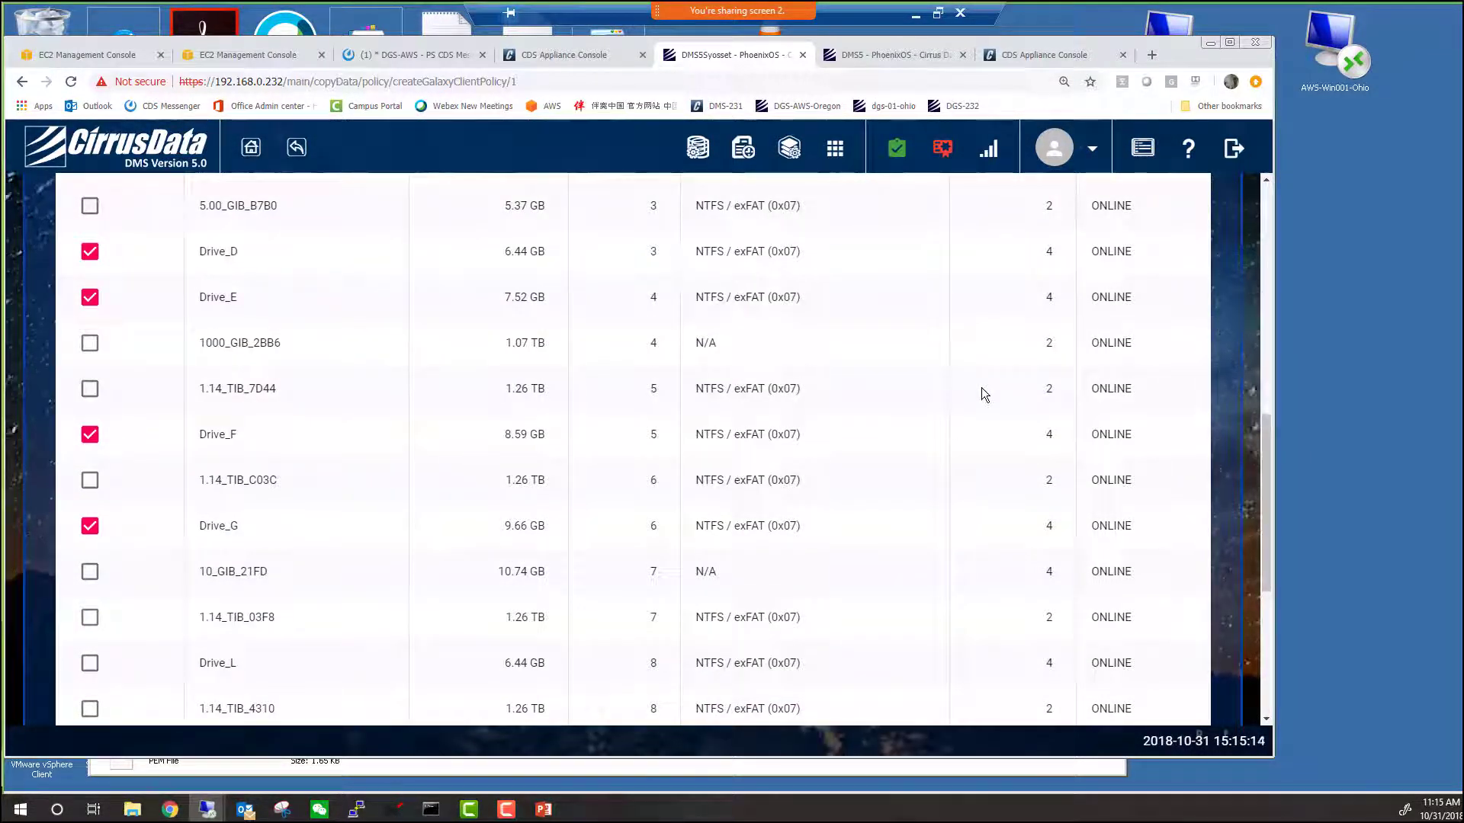
pyautogui.scroll(-5, 981, 388)
# Create the MyOracle215 policy and activate it immediately.
pyautogui.click(644, 662)
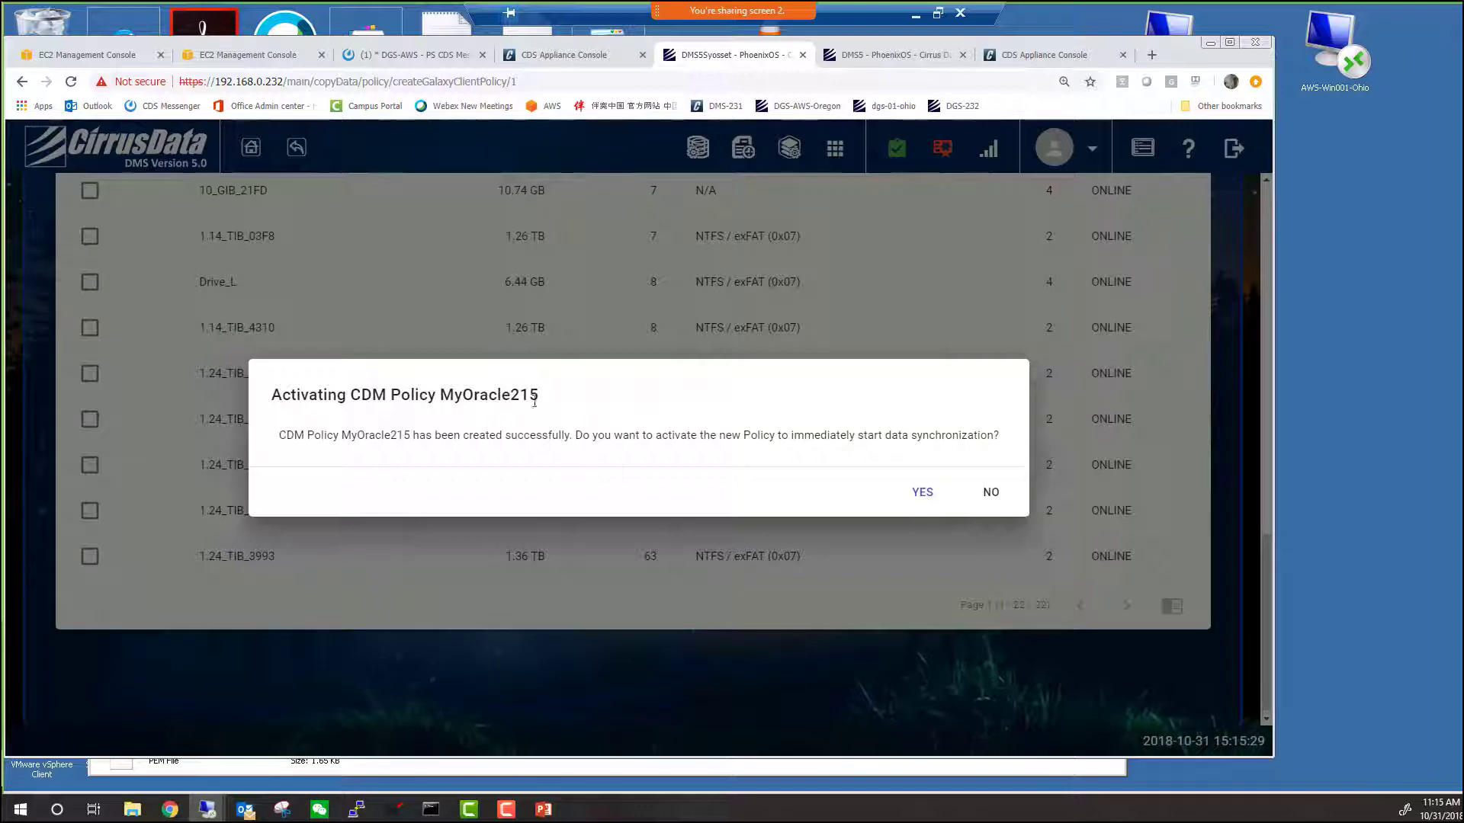
pyautogui.click(922, 493)
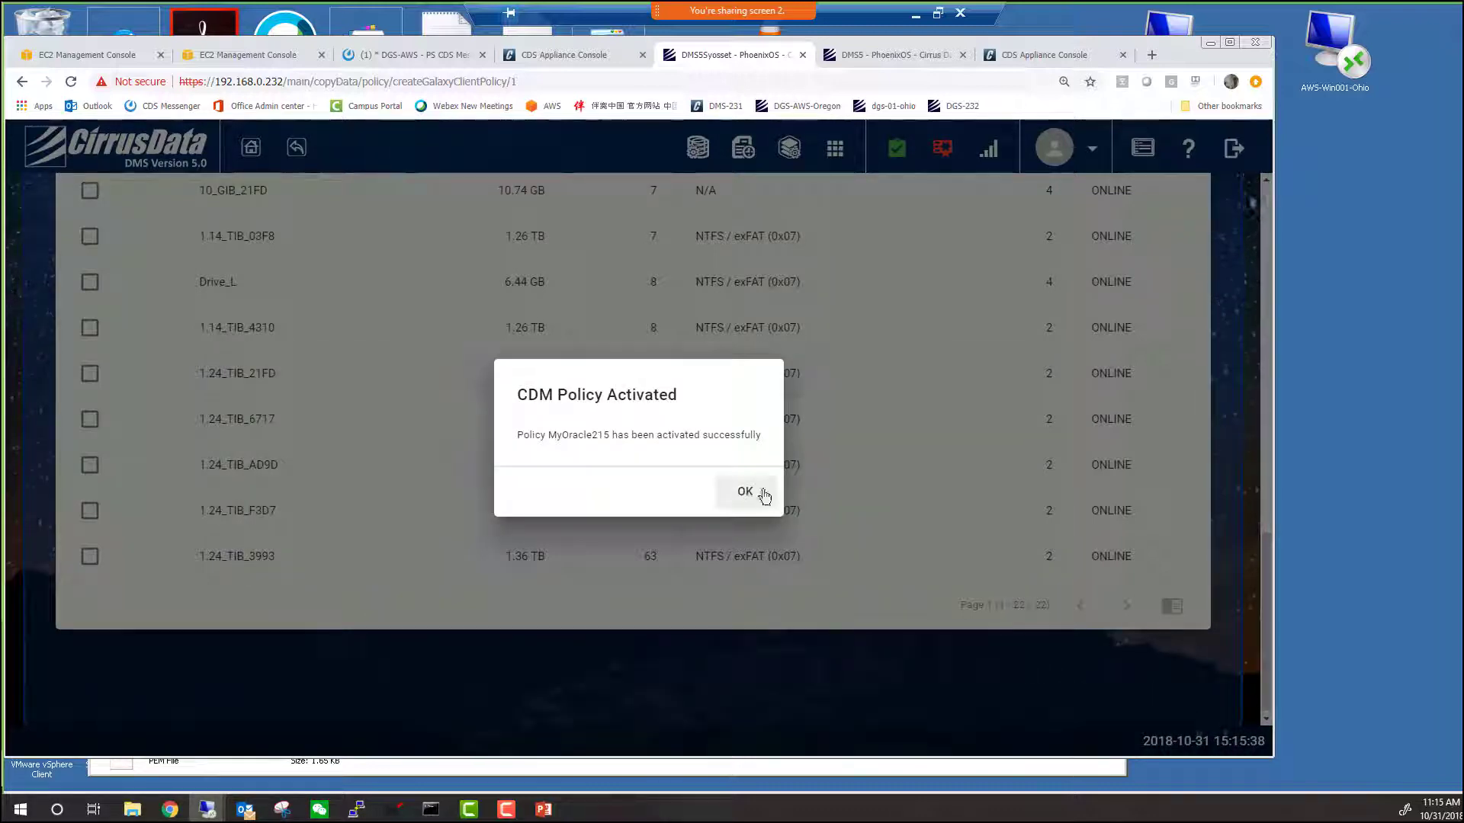
pyautogui.click(763, 494)
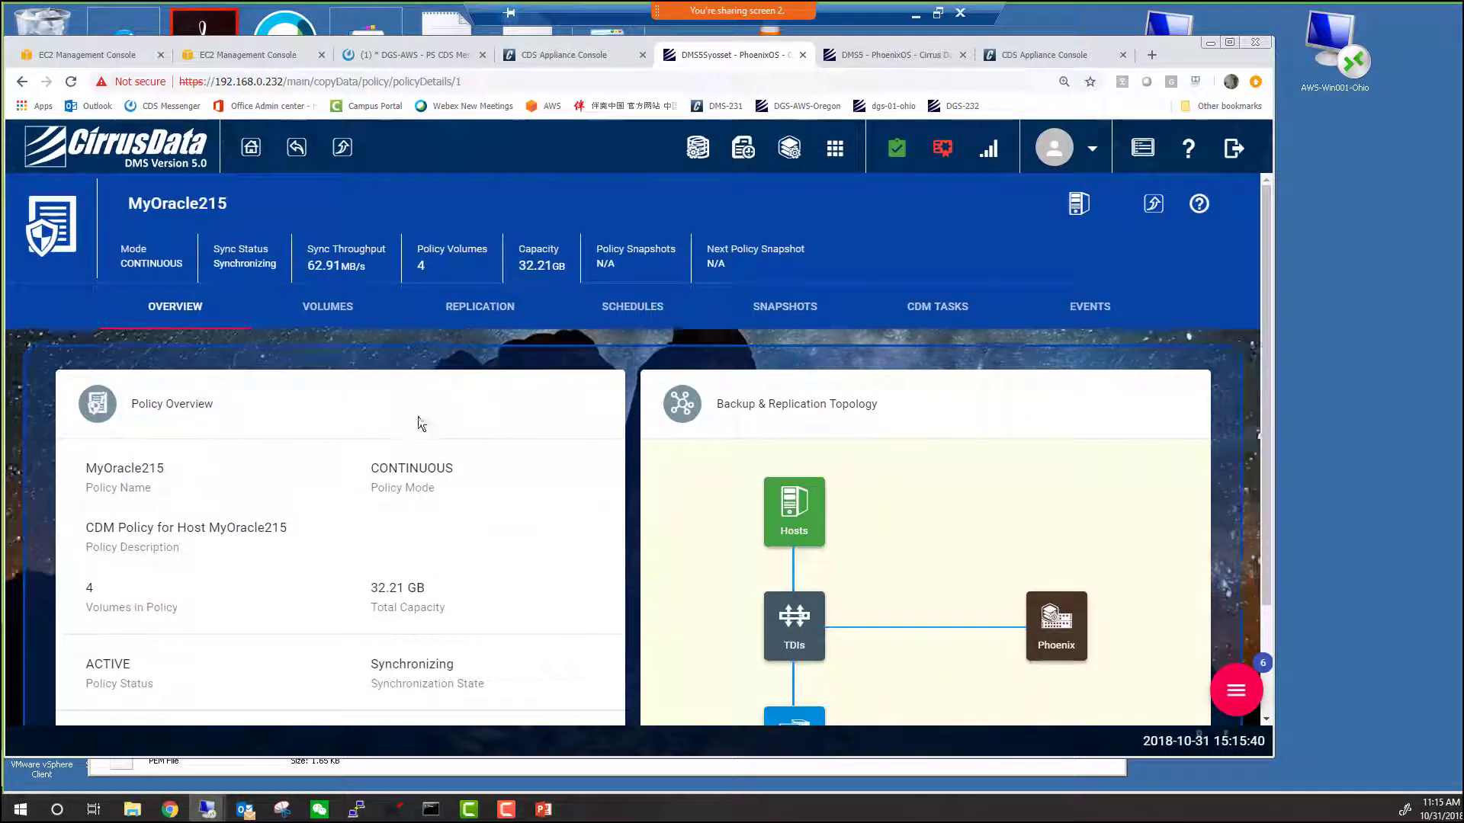
# Review the four policy volumes' Mirroring status and check Drive_F's policy volume traffic.
pyautogui.click(328, 307)
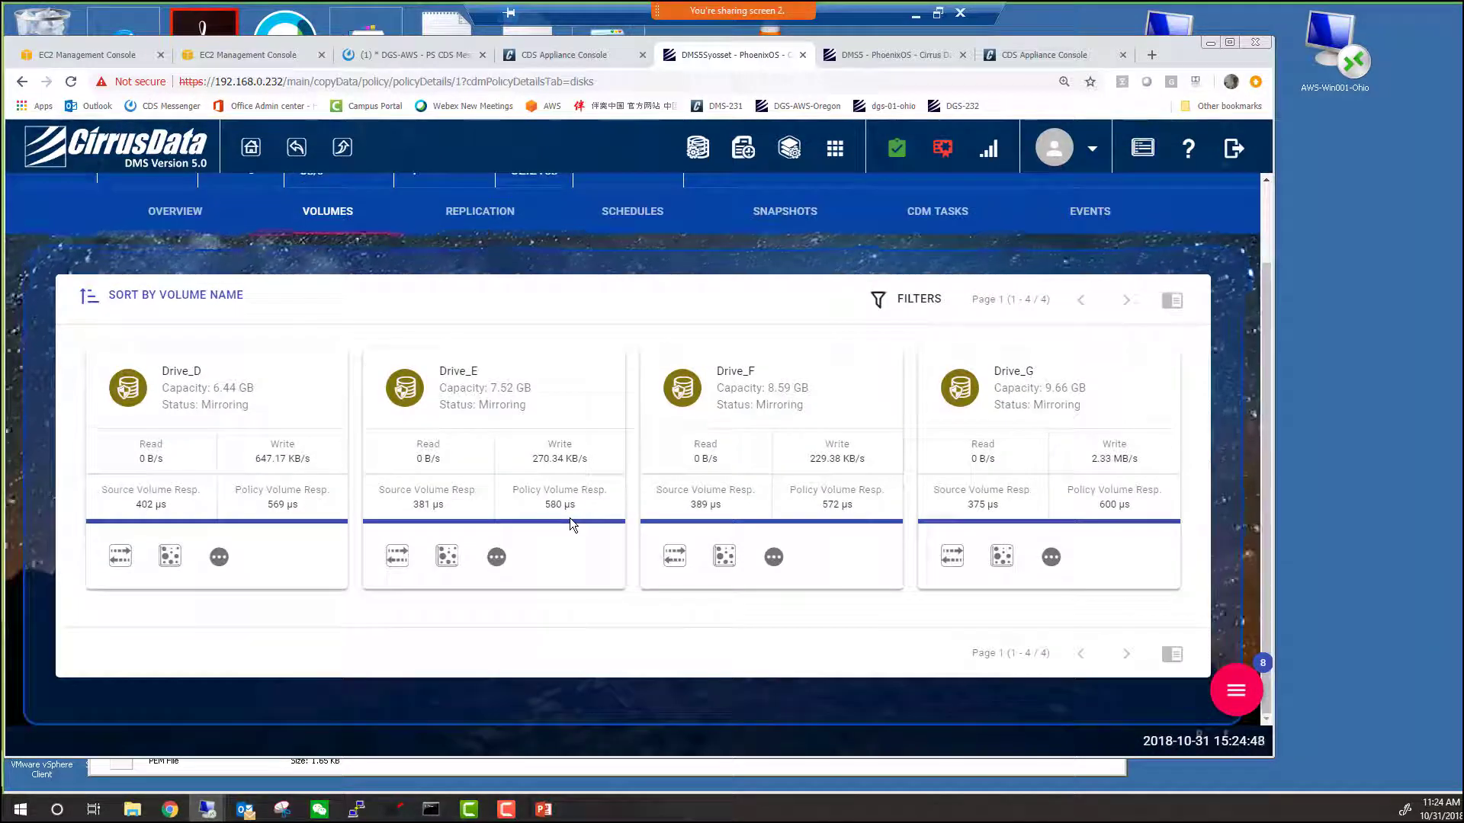
pyautogui.scroll(2, 570, 519)
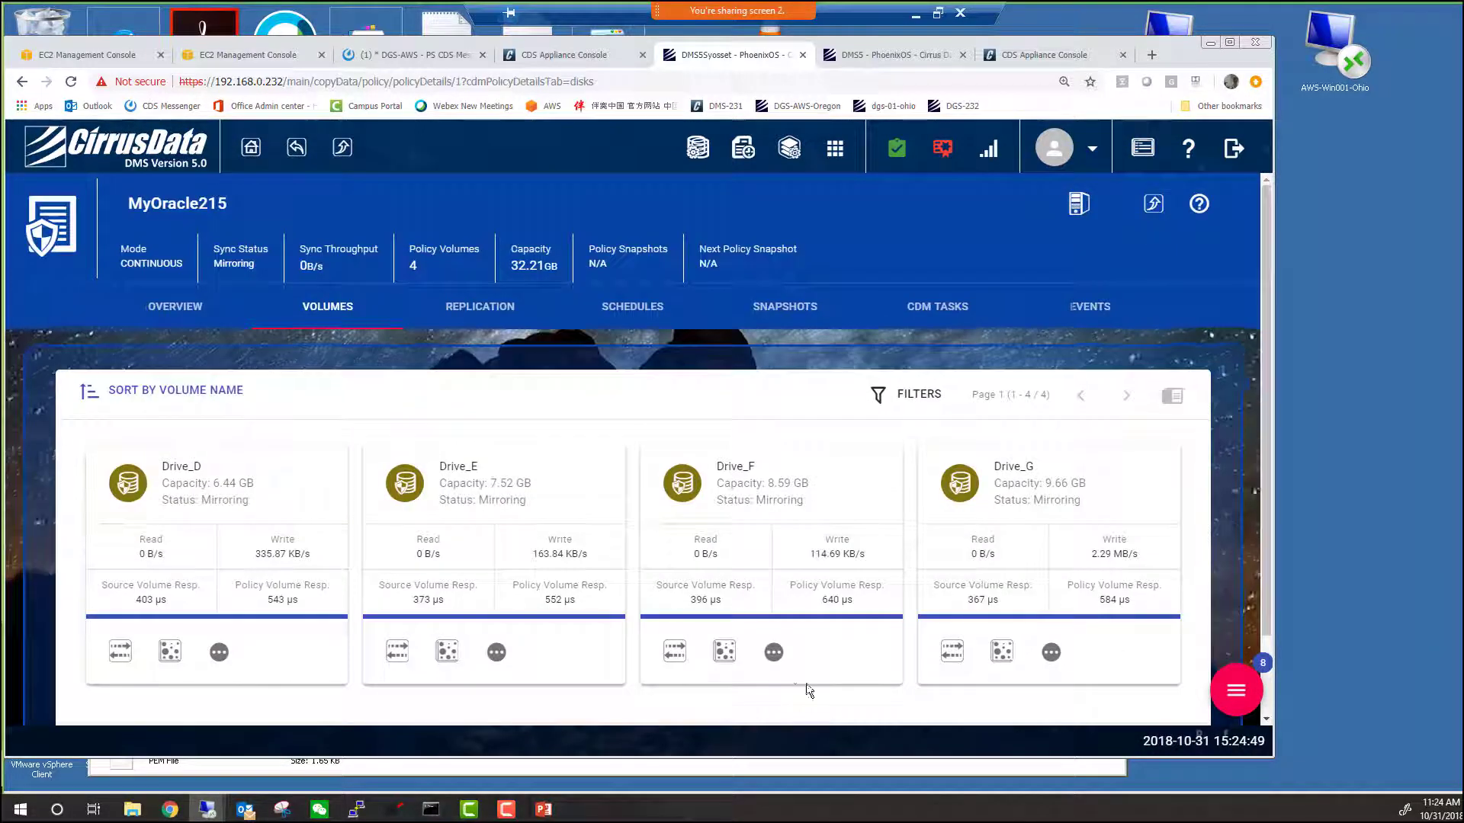
pyautogui.click(676, 652)
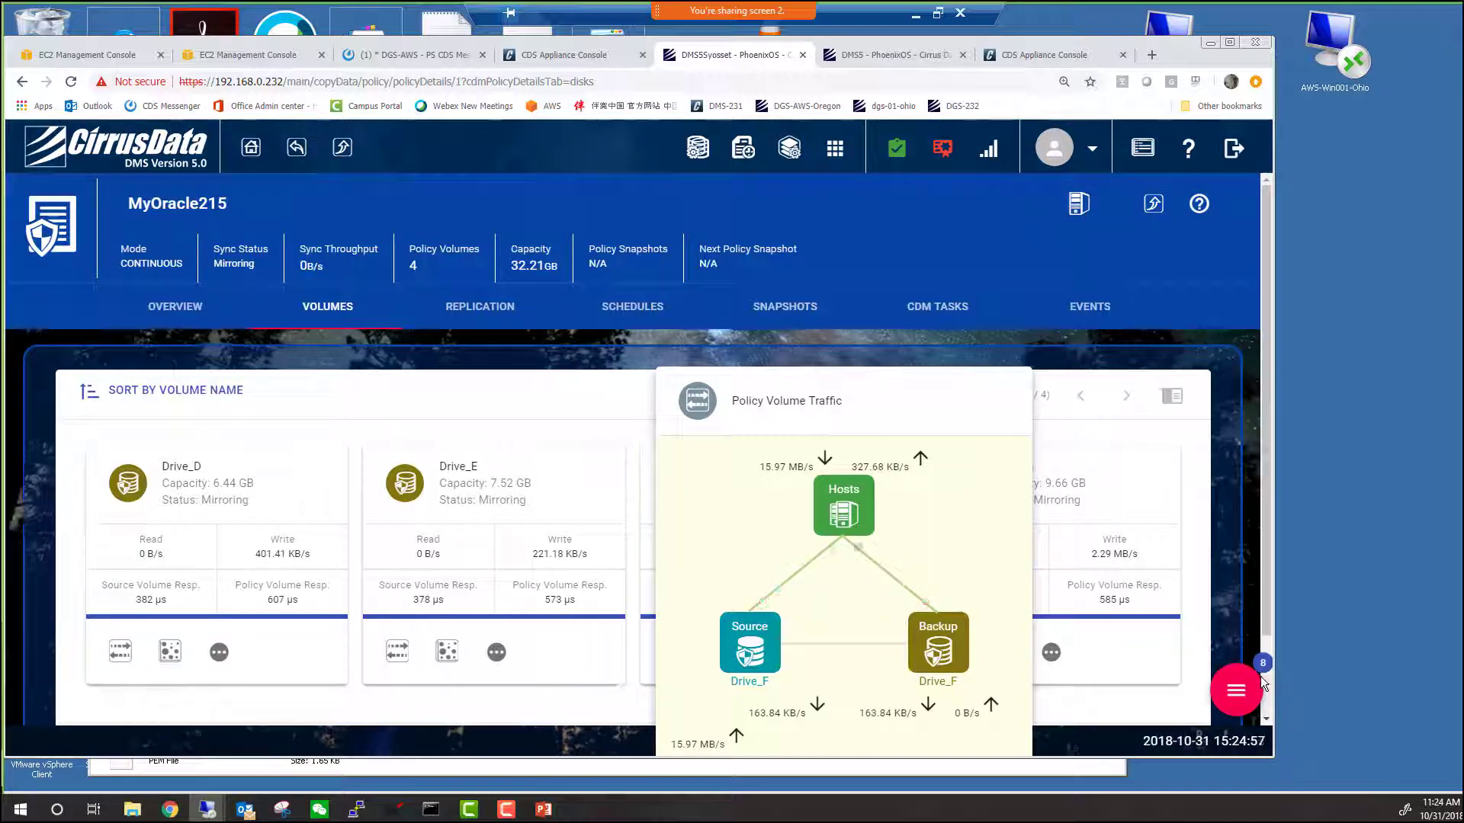
pyautogui.press('Escape')
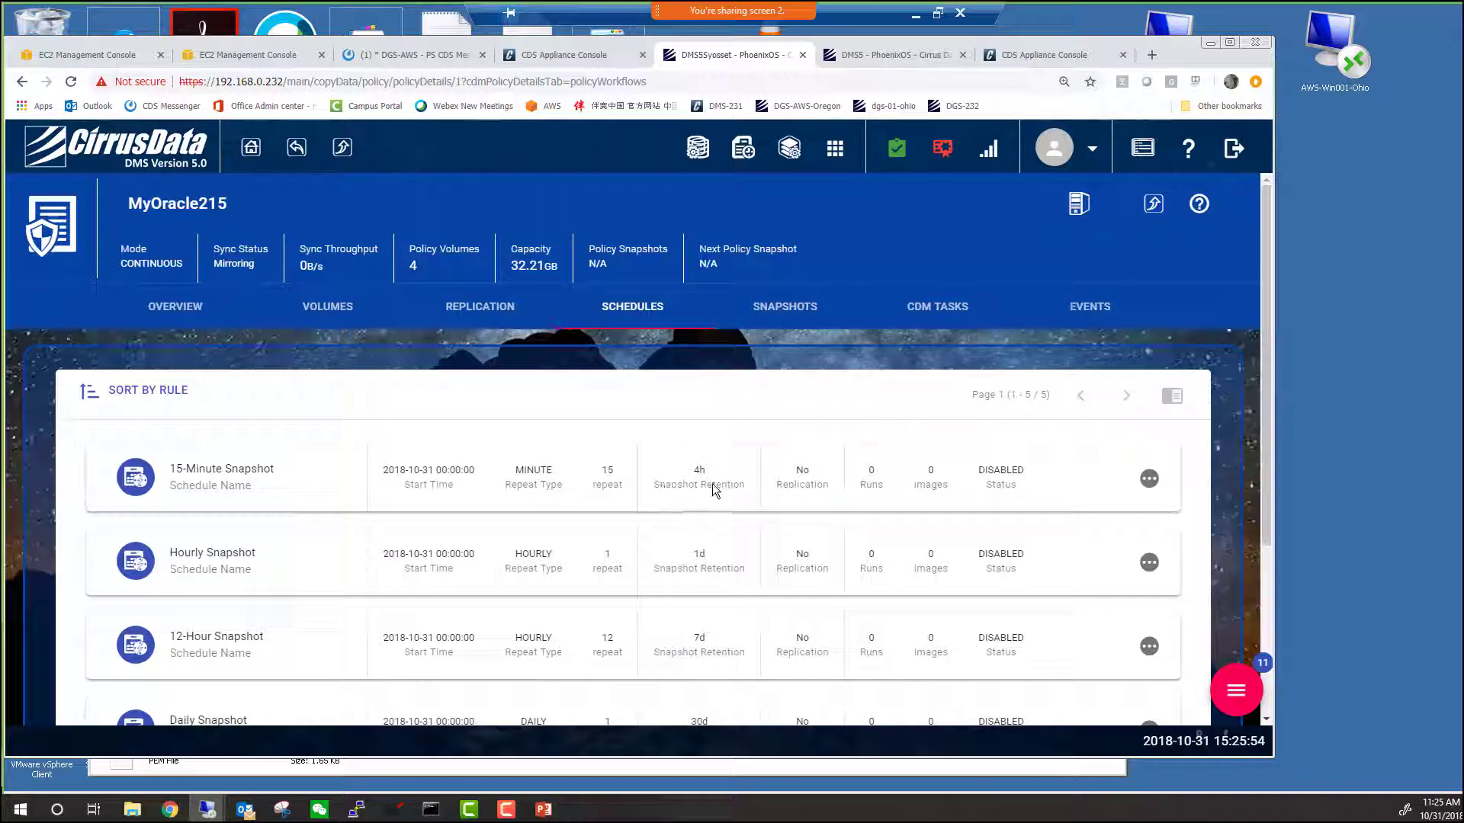
pyautogui.scroll(-3, 720, 484)
pyautogui.scroll(3, 724, 478)
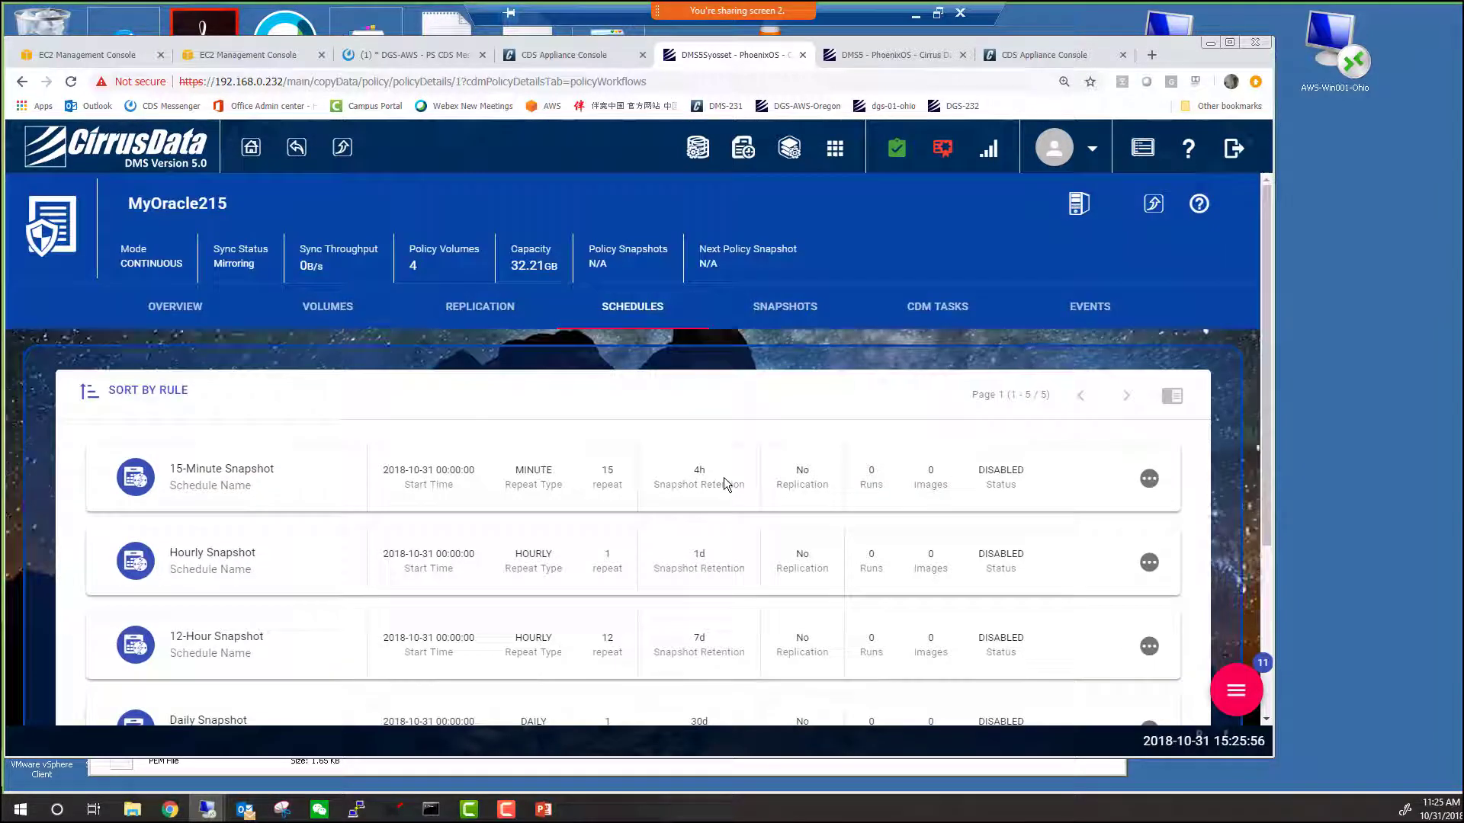
pyautogui.scroll(-3, 724, 478)
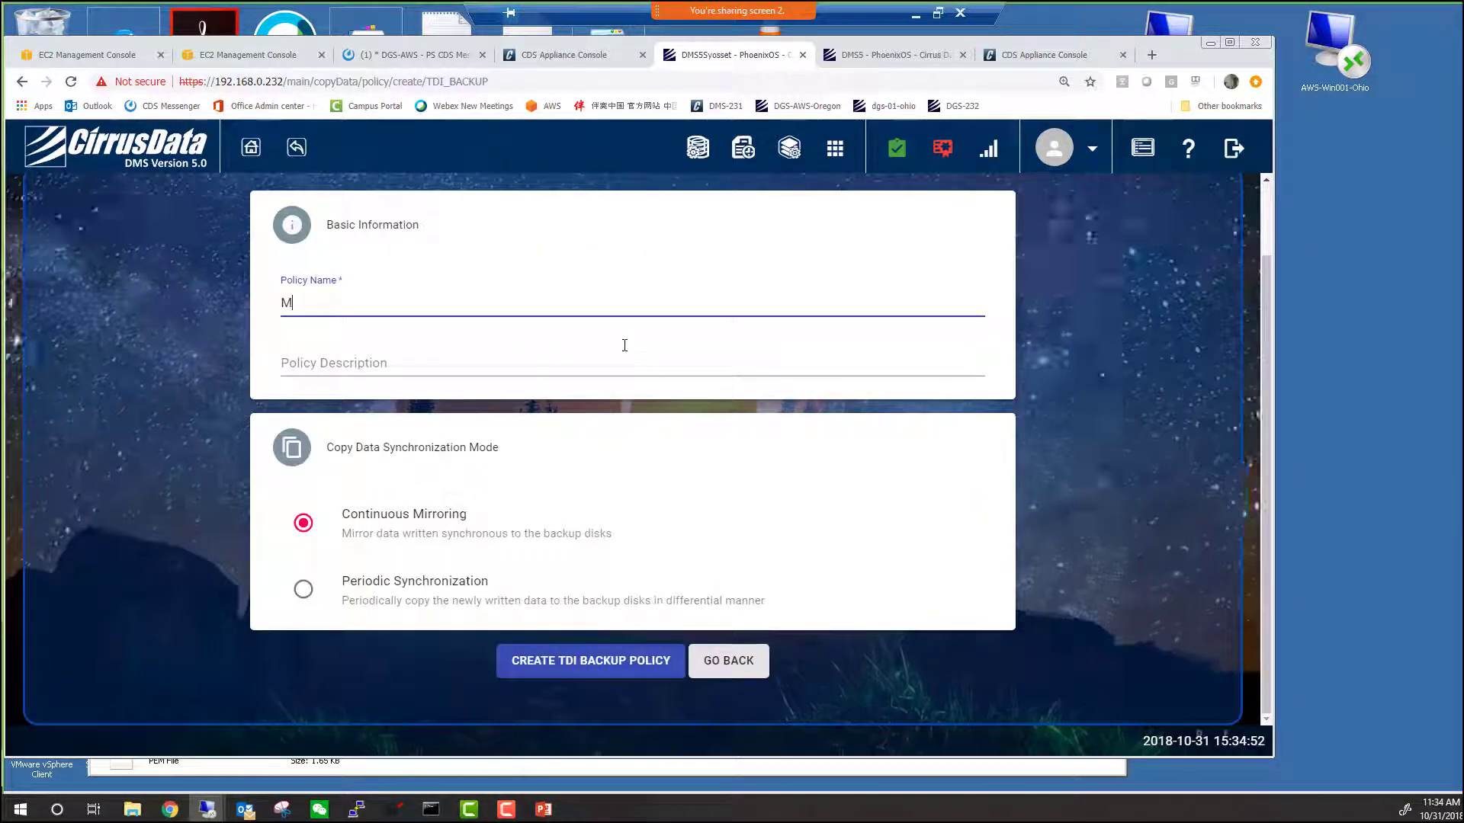
# Create TDI backup policy MyOracle_Drive_L described 'Only for drive L and will be replicated'.
pyautogui.write('y')
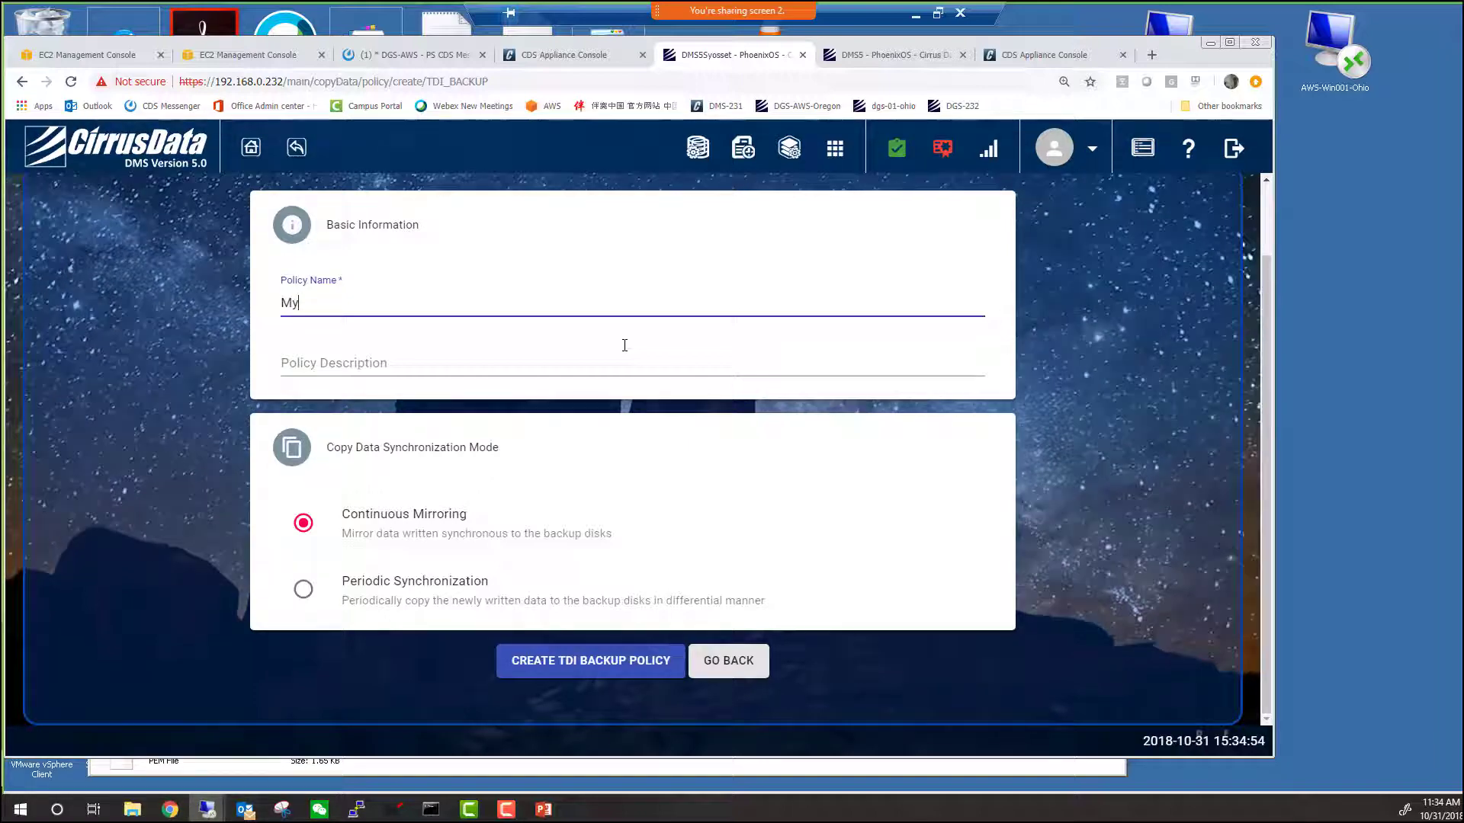
pyautogui.write('Oracle_D')
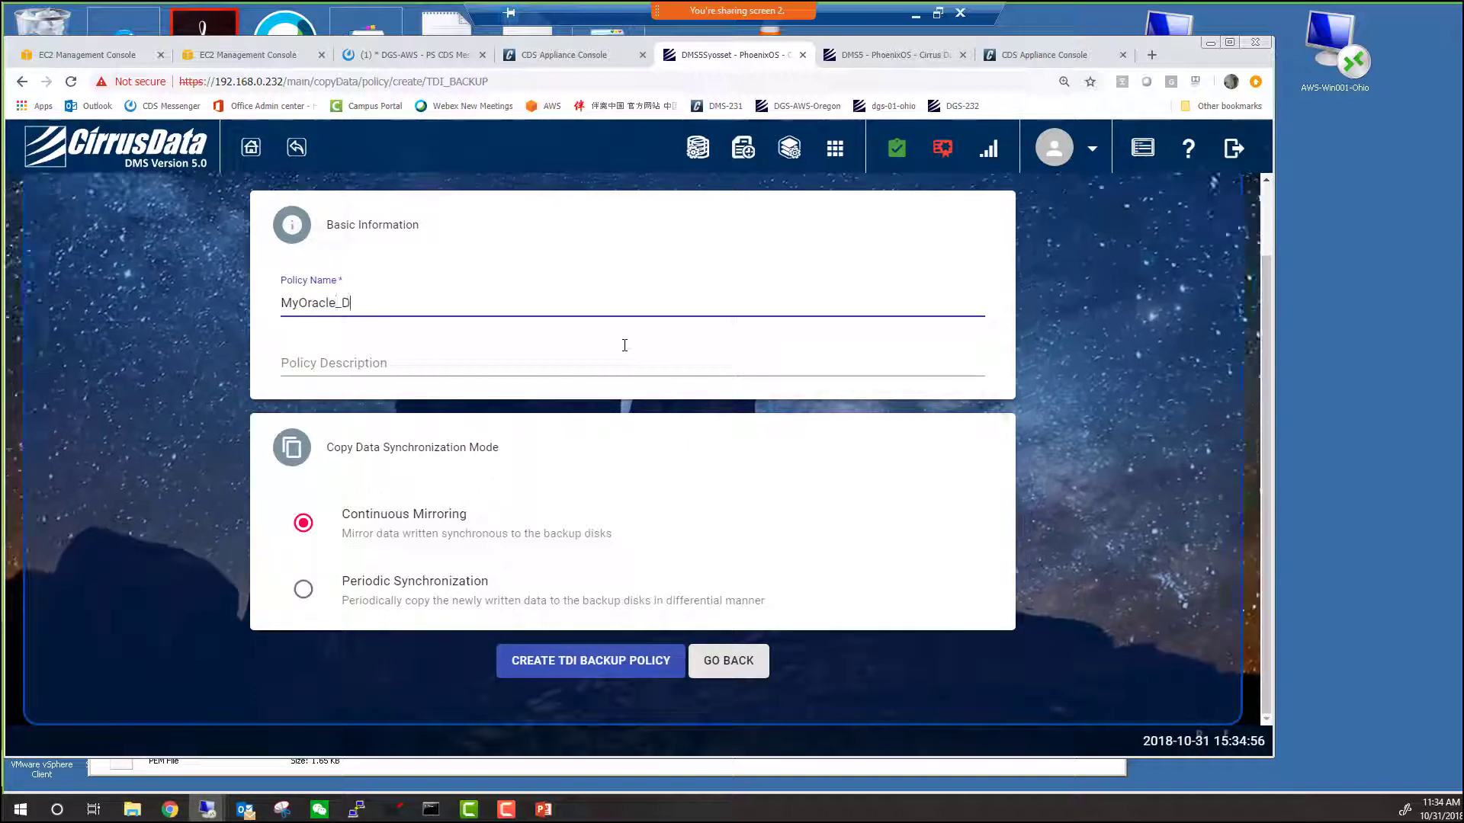
pyautogui.write('riveO')
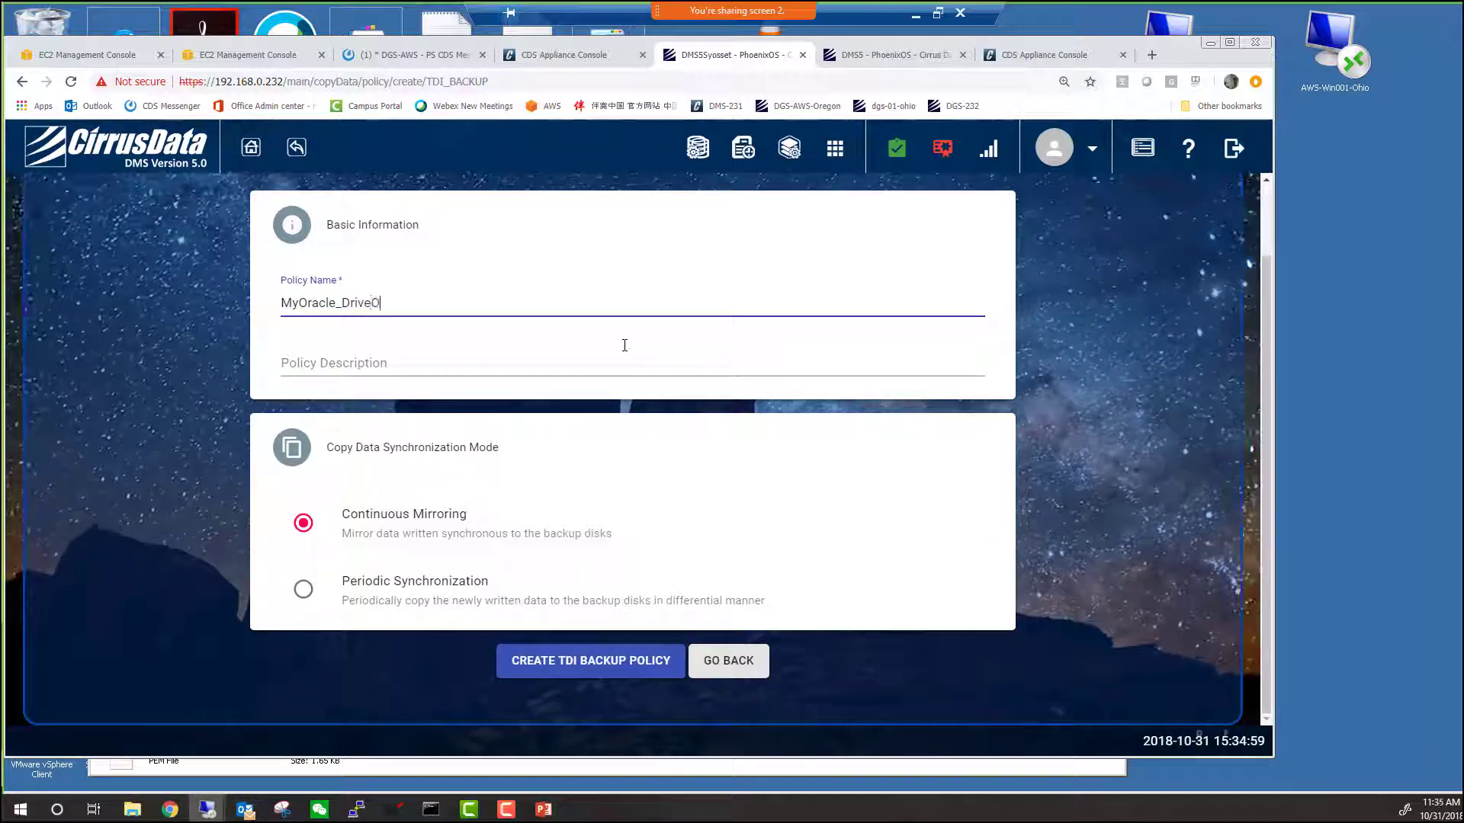
pyautogui.press('BackSpace')
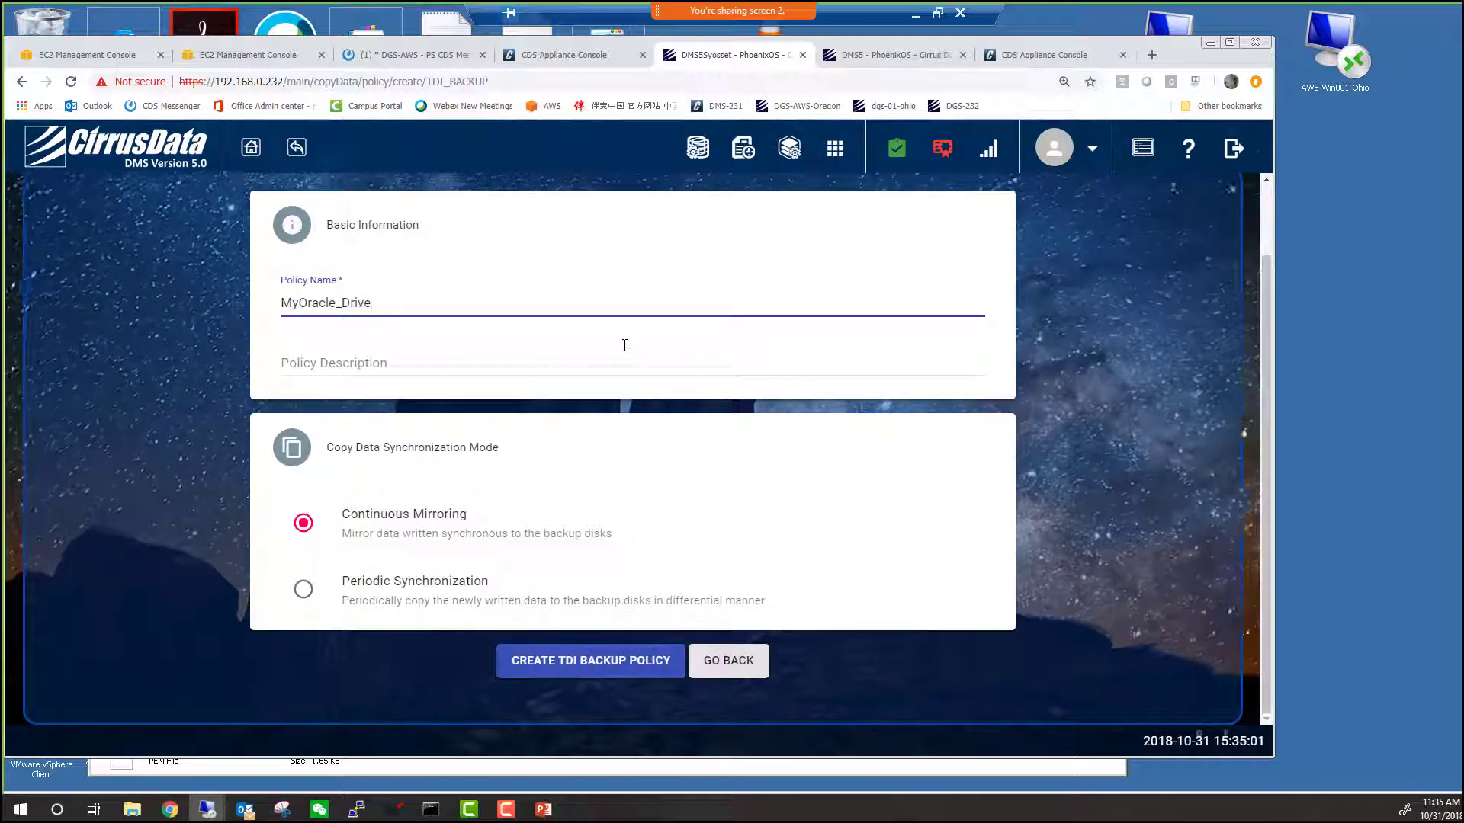
pyautogui.click(625, 346)
pyautogui.write('Only for ')
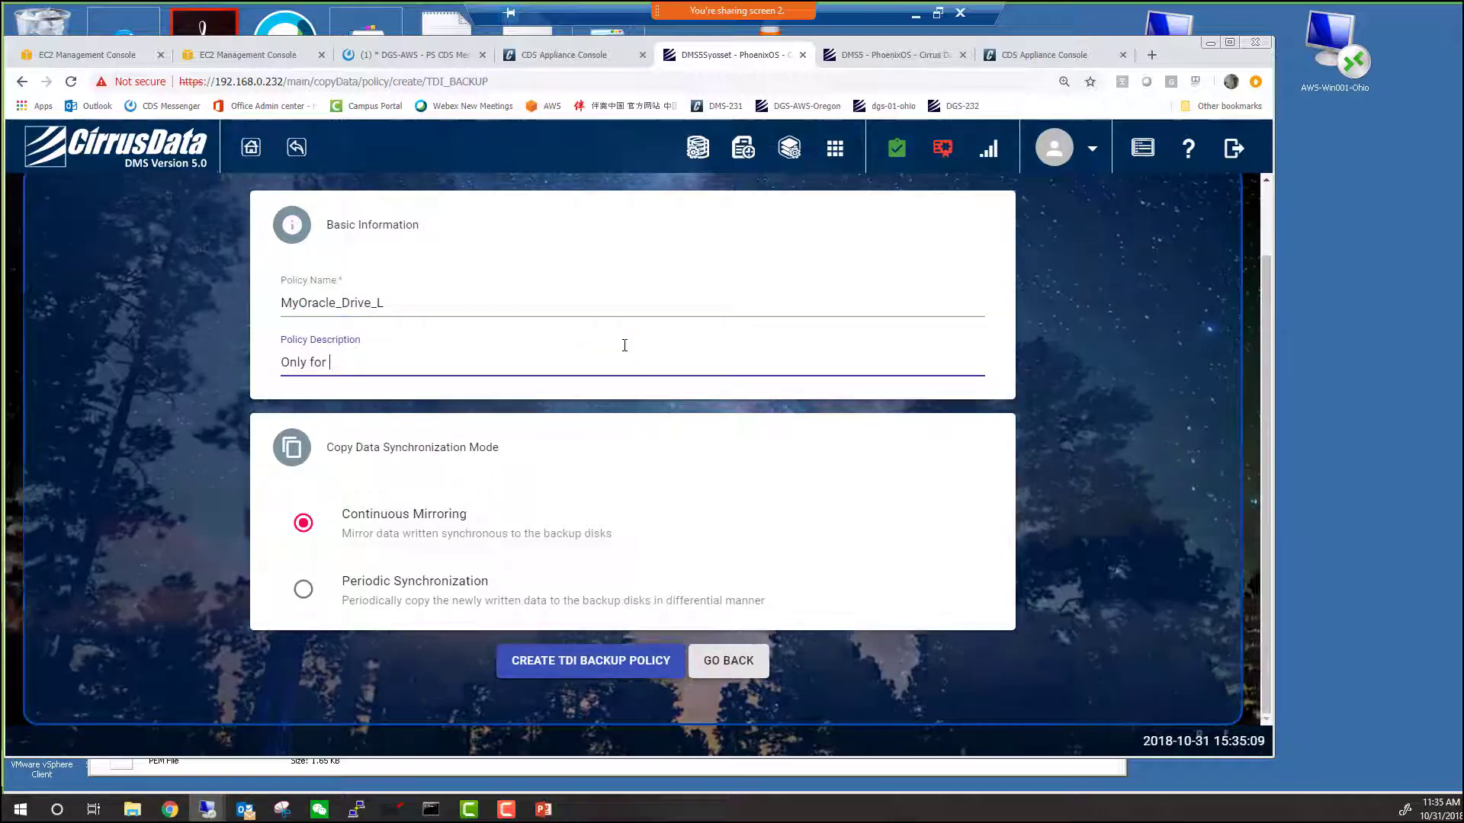
pyautogui.write('drive L and will be replicated')
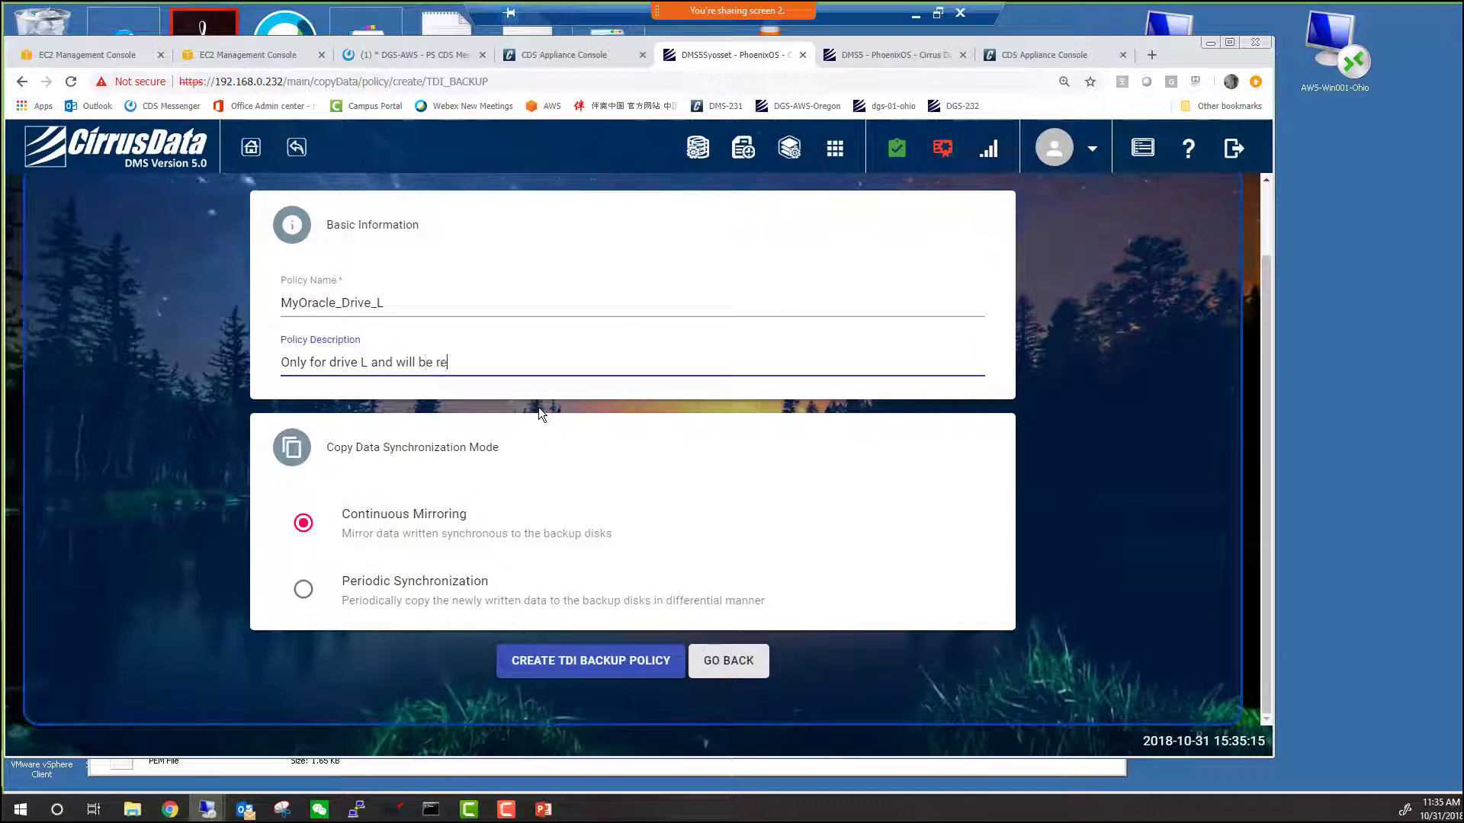
pyautogui.click(622, 668)
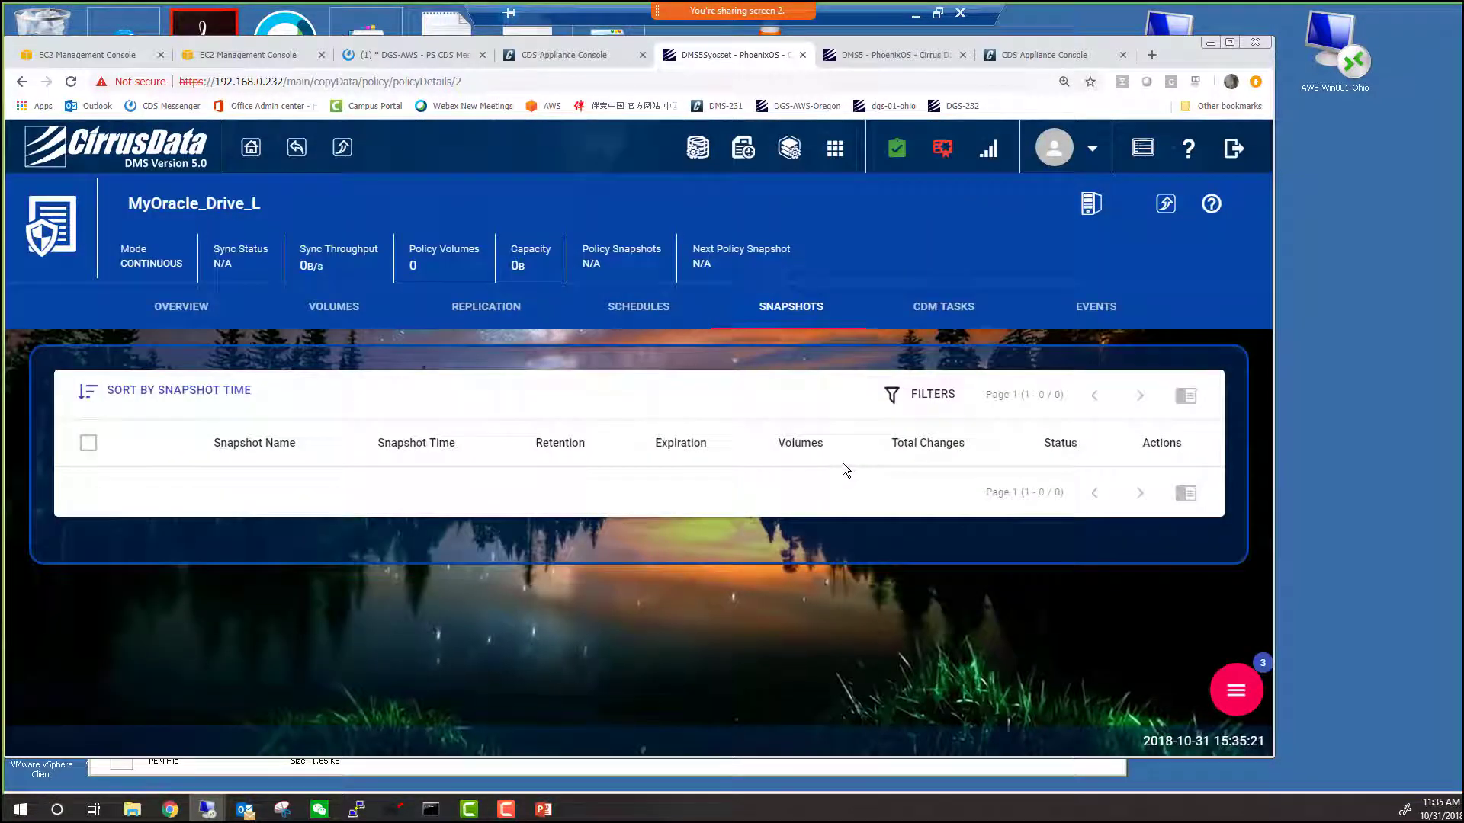
# Add Drive_L as the MyOracle_Drive_L policy's volume.
pyautogui.click(1236, 690)
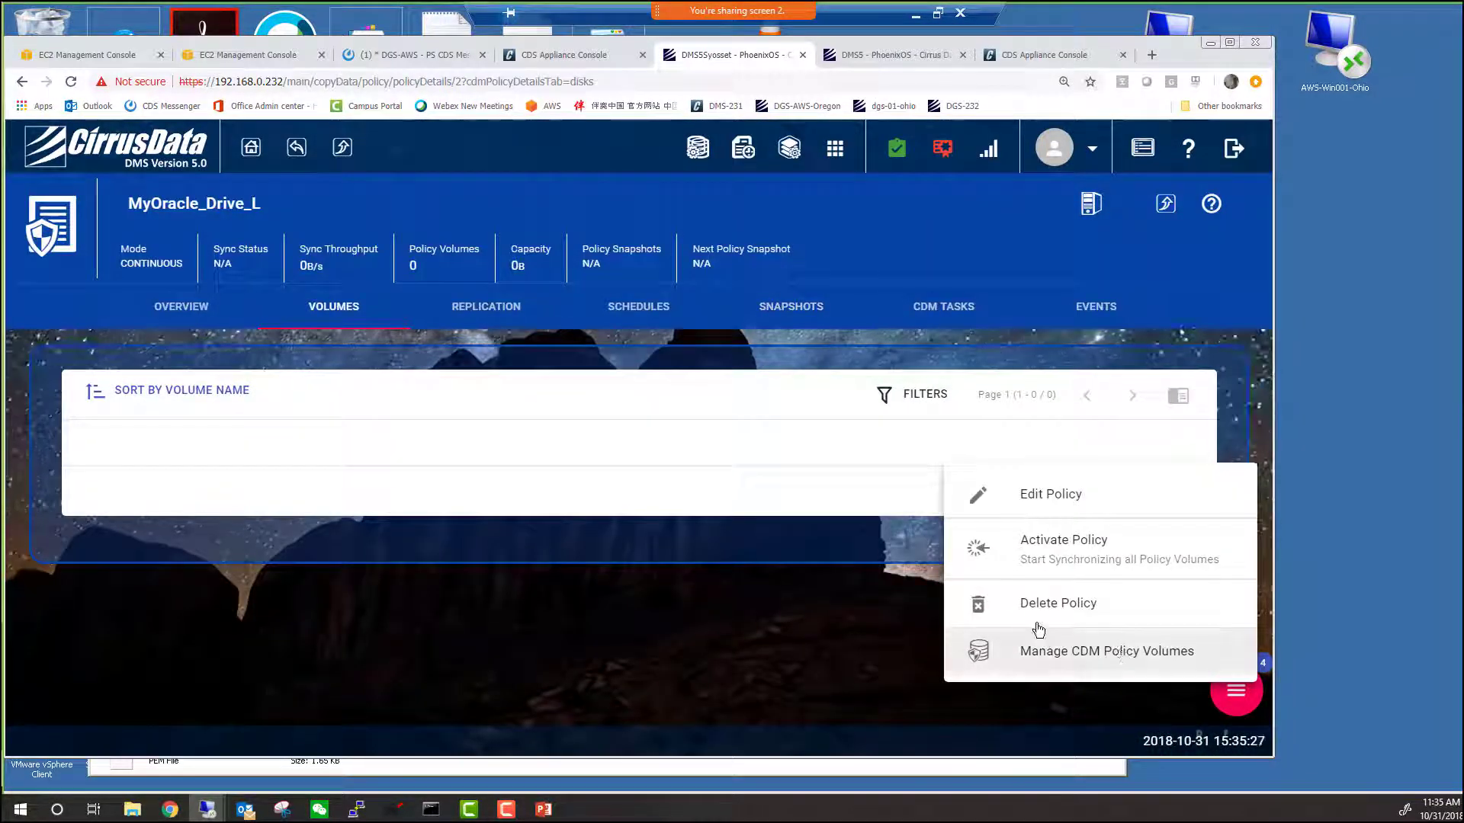
pyautogui.click(1075, 652)
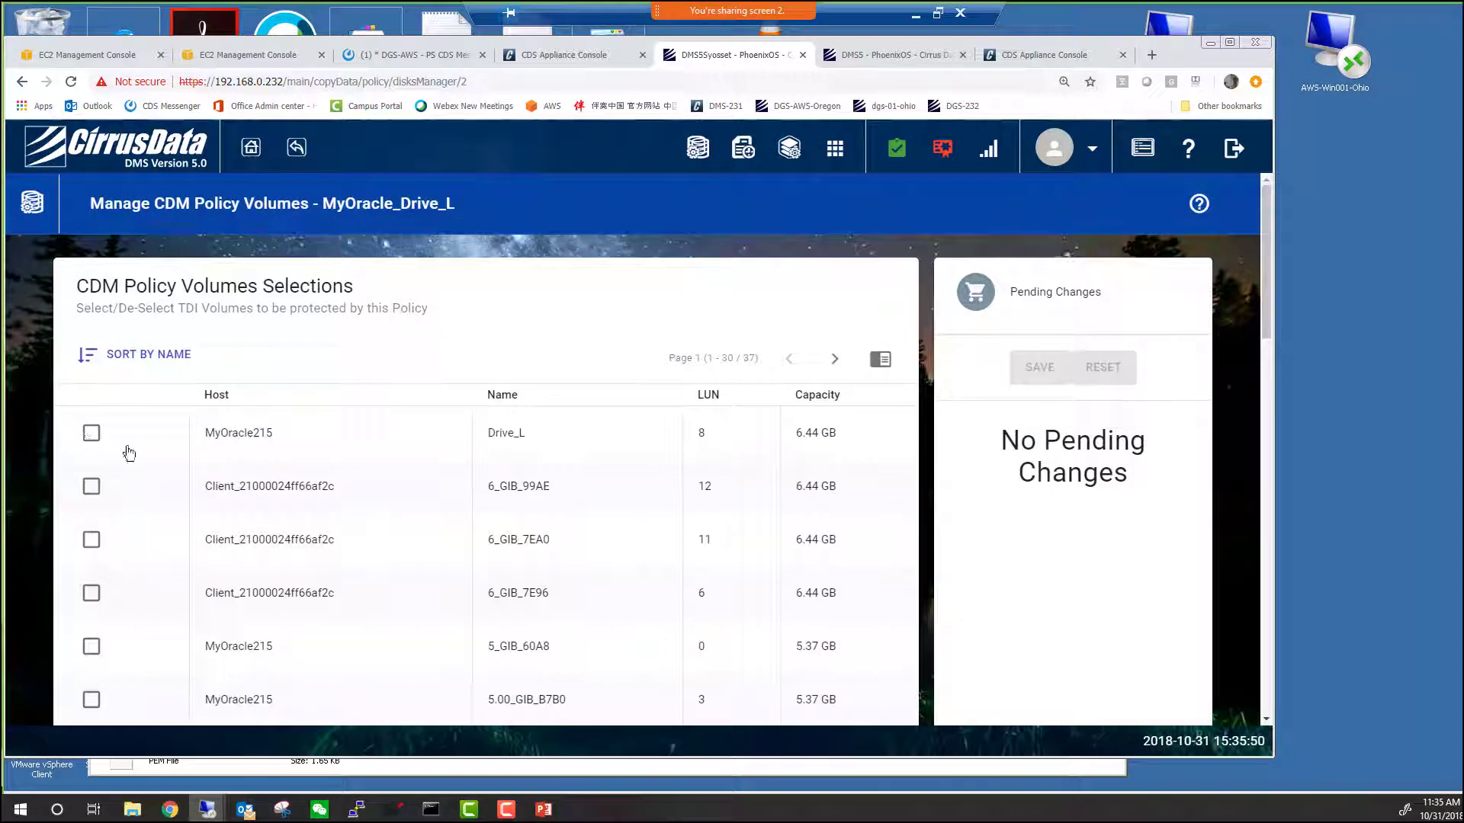
pyautogui.click(91, 433)
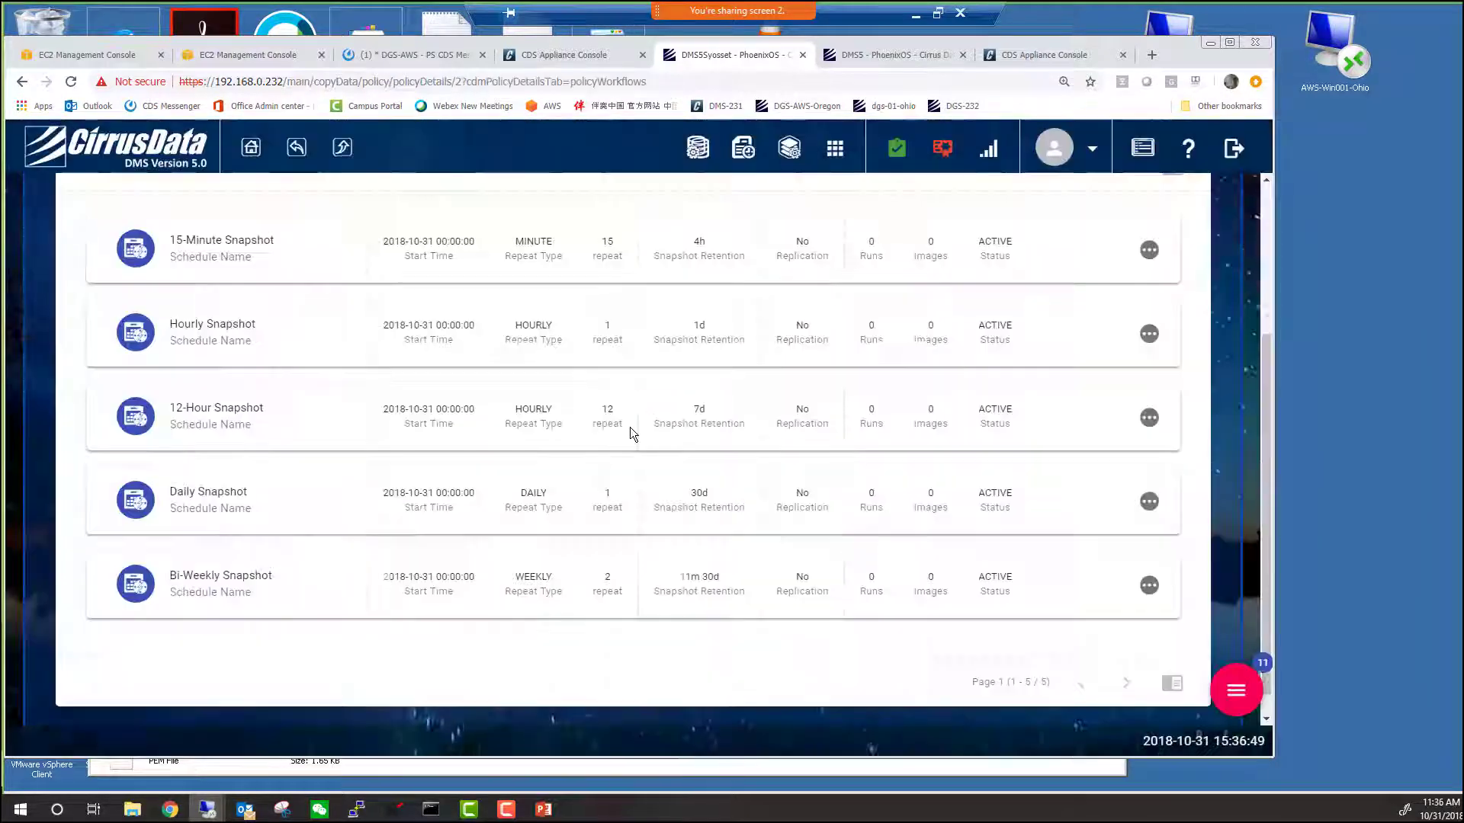
# Turn on replication for the 15-Minute Snapshot schedule and save it.
pyautogui.scroll(3, 629, 423)
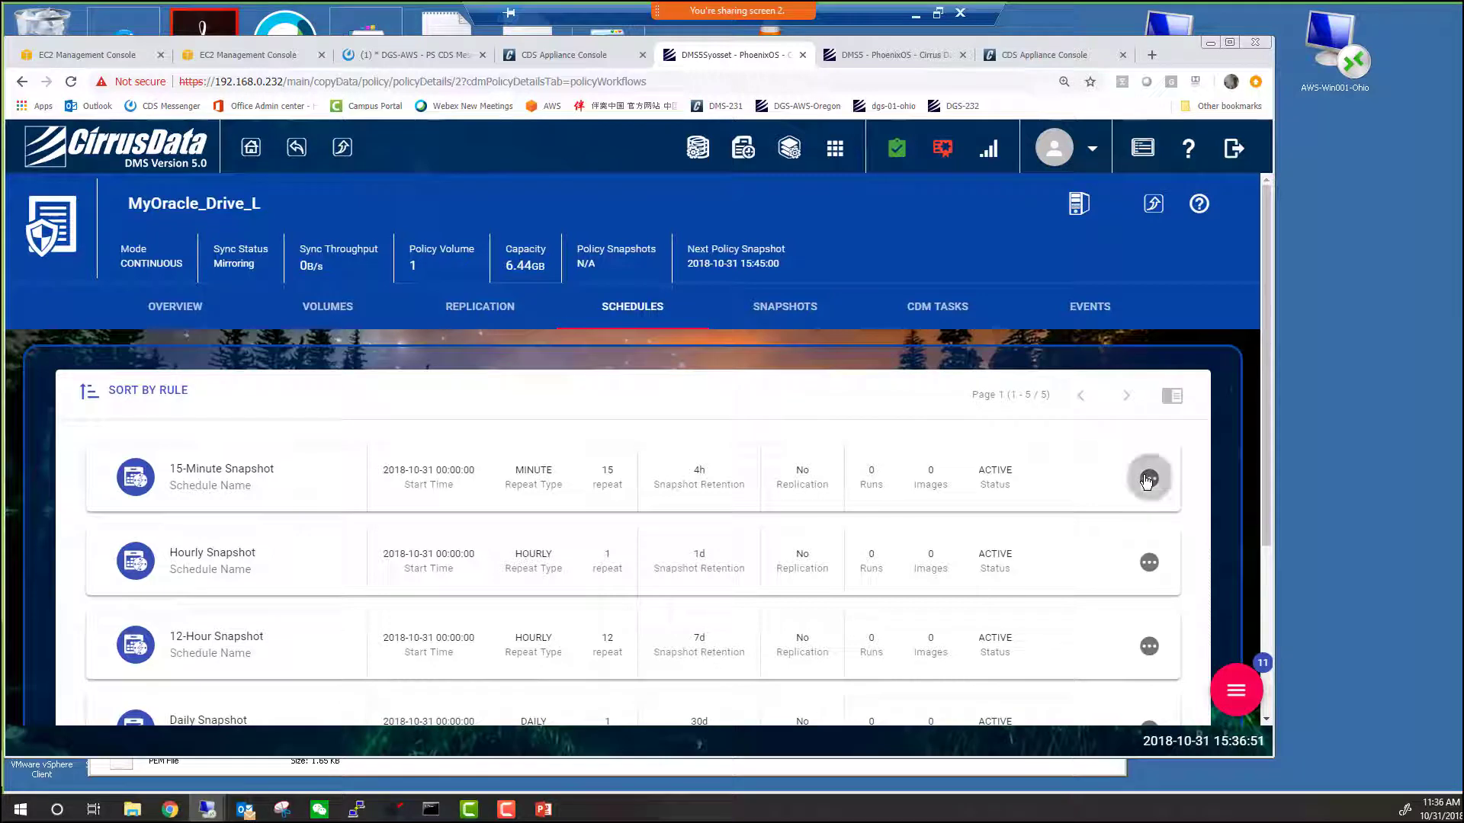
pyautogui.click(1149, 479)
pyautogui.click(1105, 533)
pyautogui.scroll(-5, 354, 585)
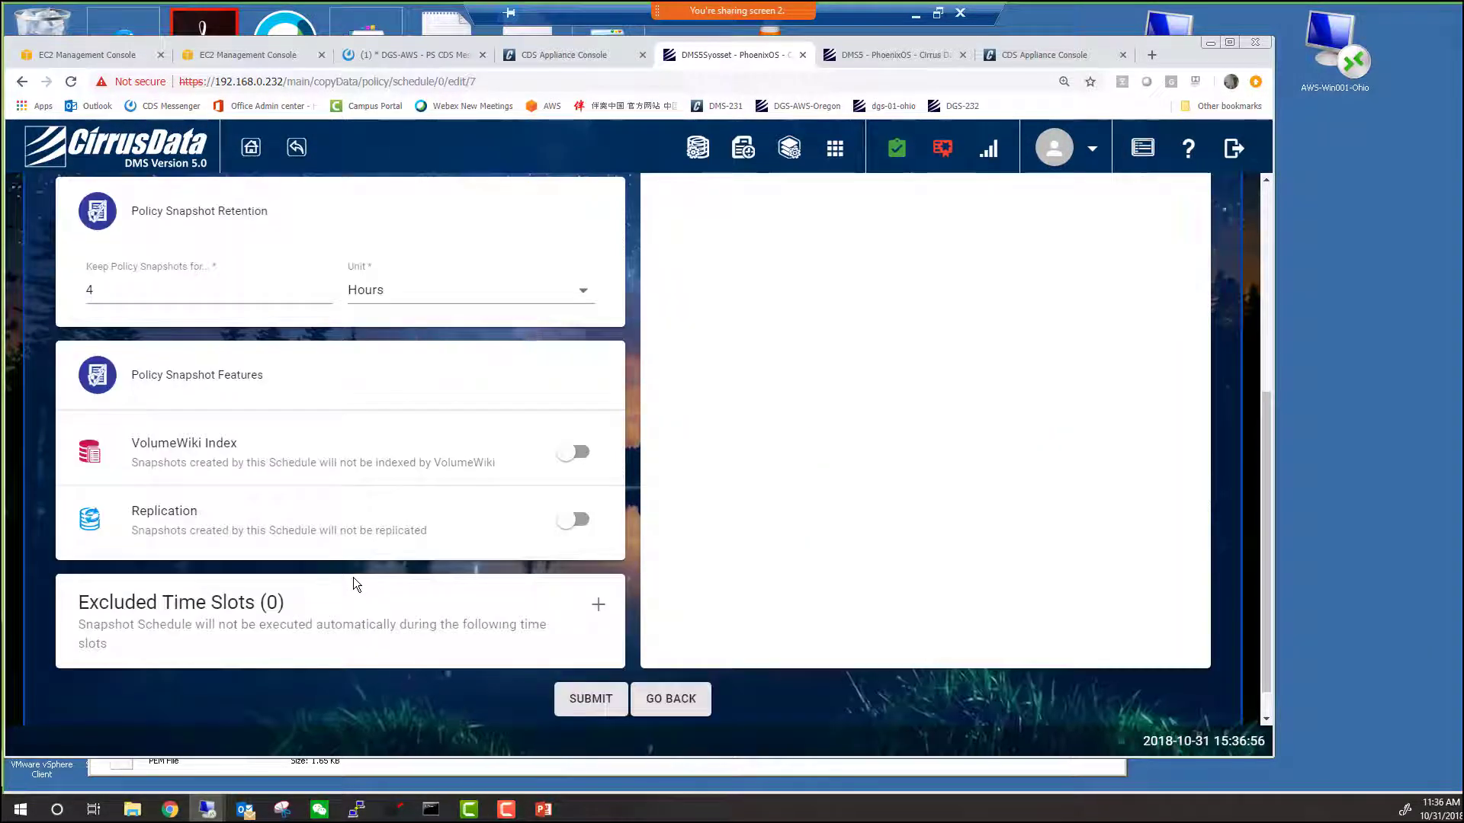
pyautogui.click(586, 524)
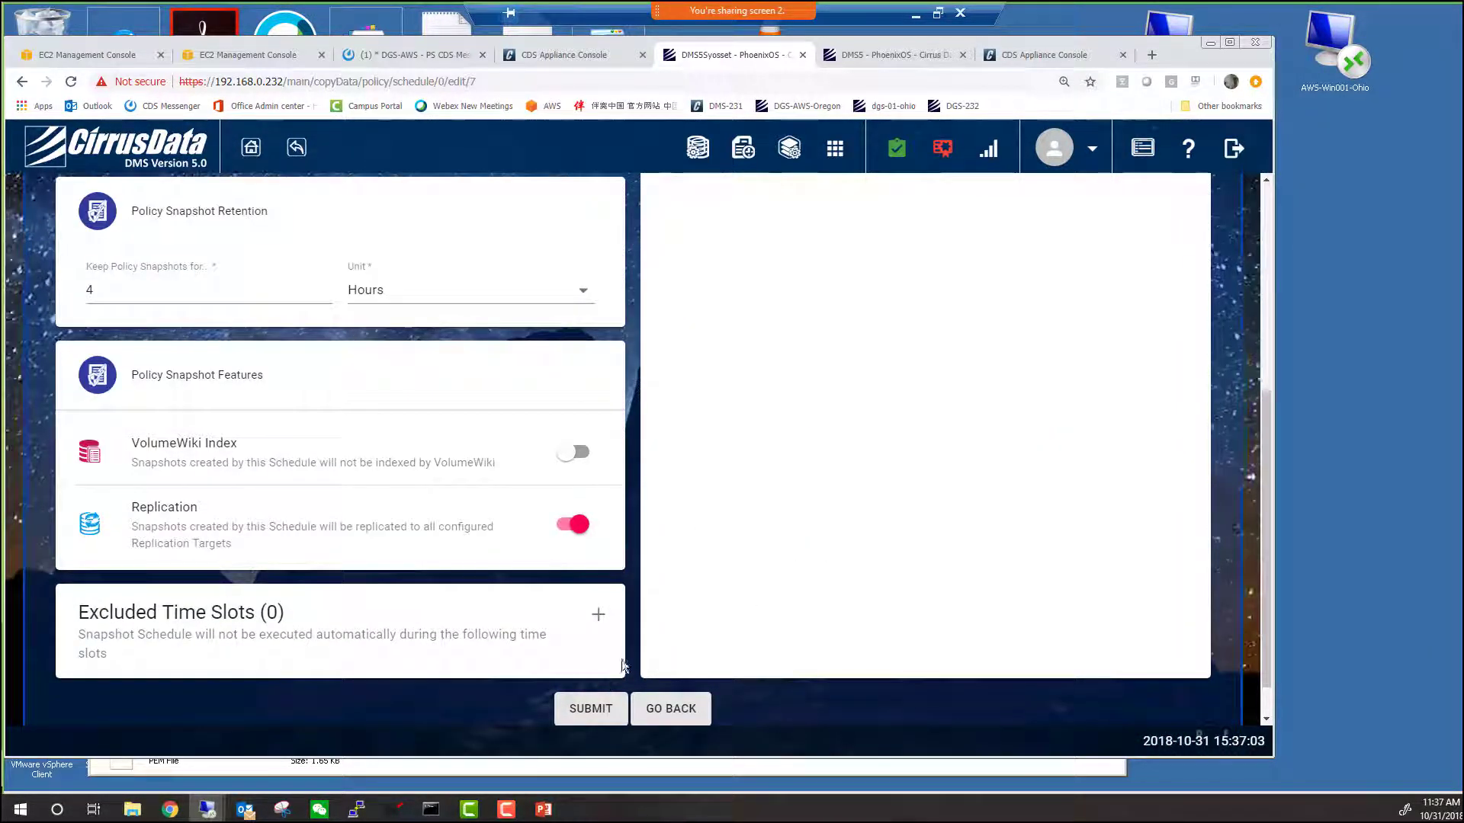
pyautogui.click(591, 709)
pyautogui.click(480, 306)
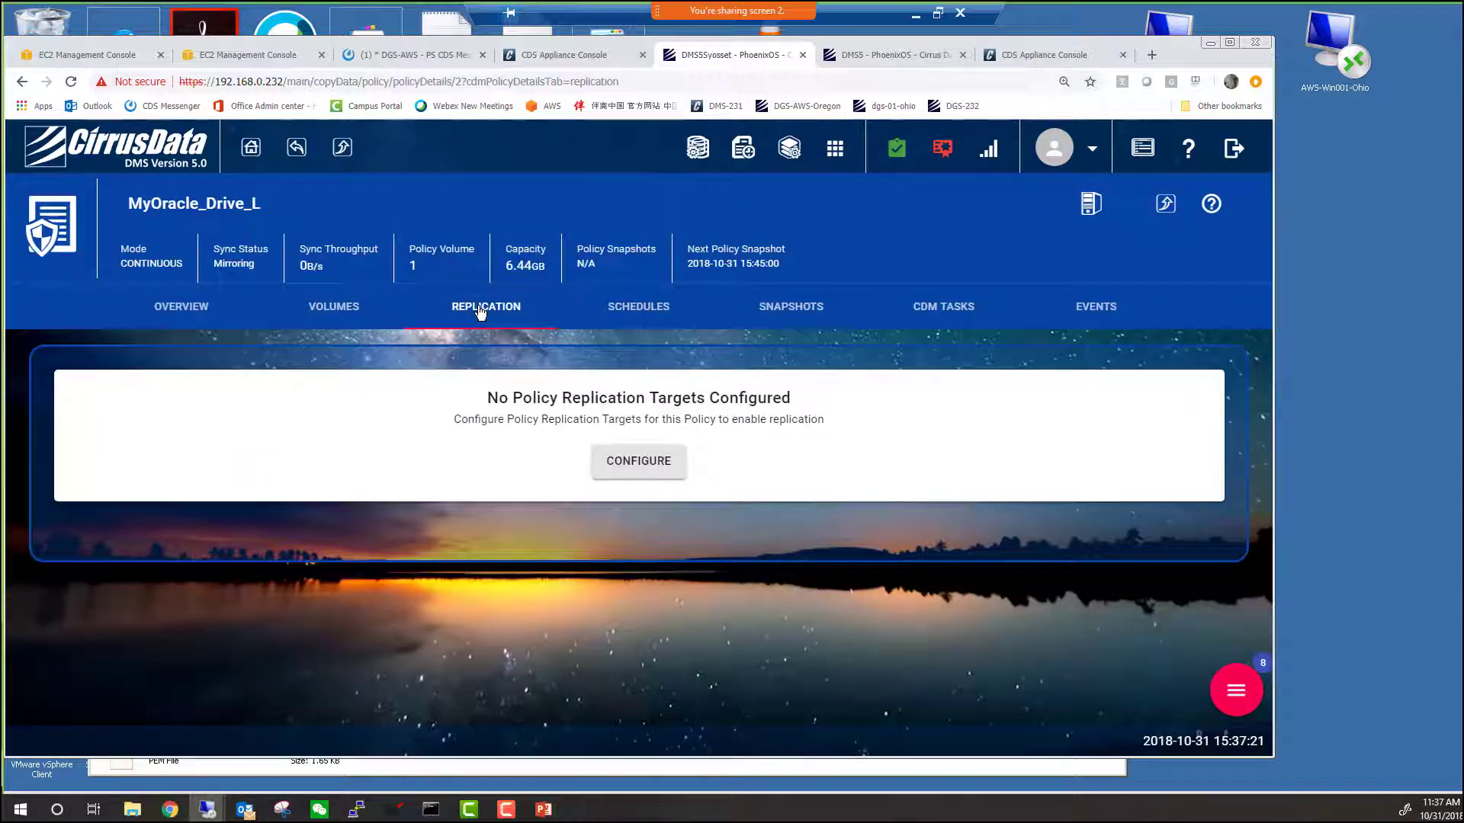
# Try adding a PhoenixOS replication target, then begin adding a linked Phoenix system link.
pyautogui.click(638, 460)
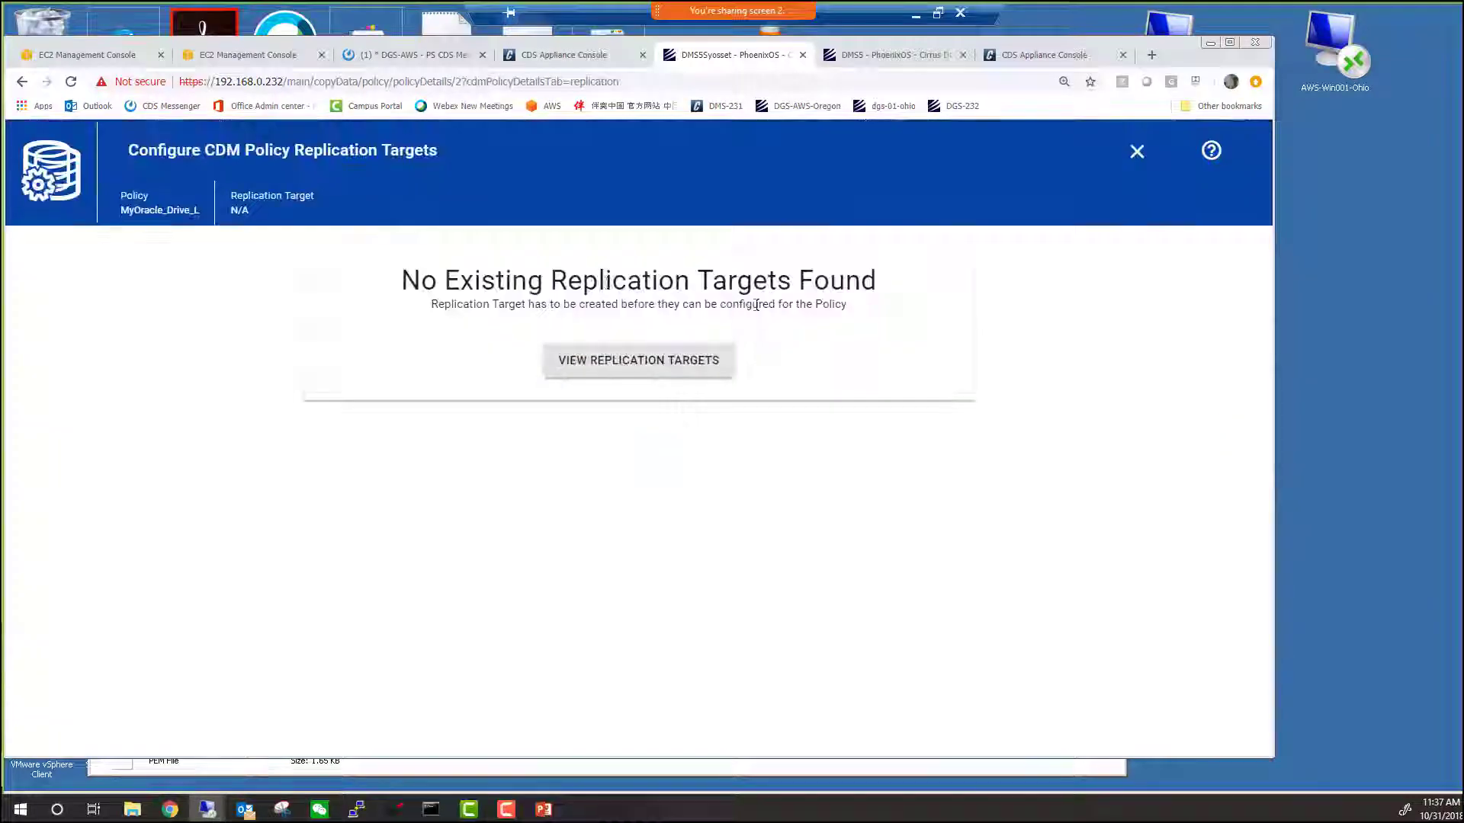
pyautogui.click(642, 368)
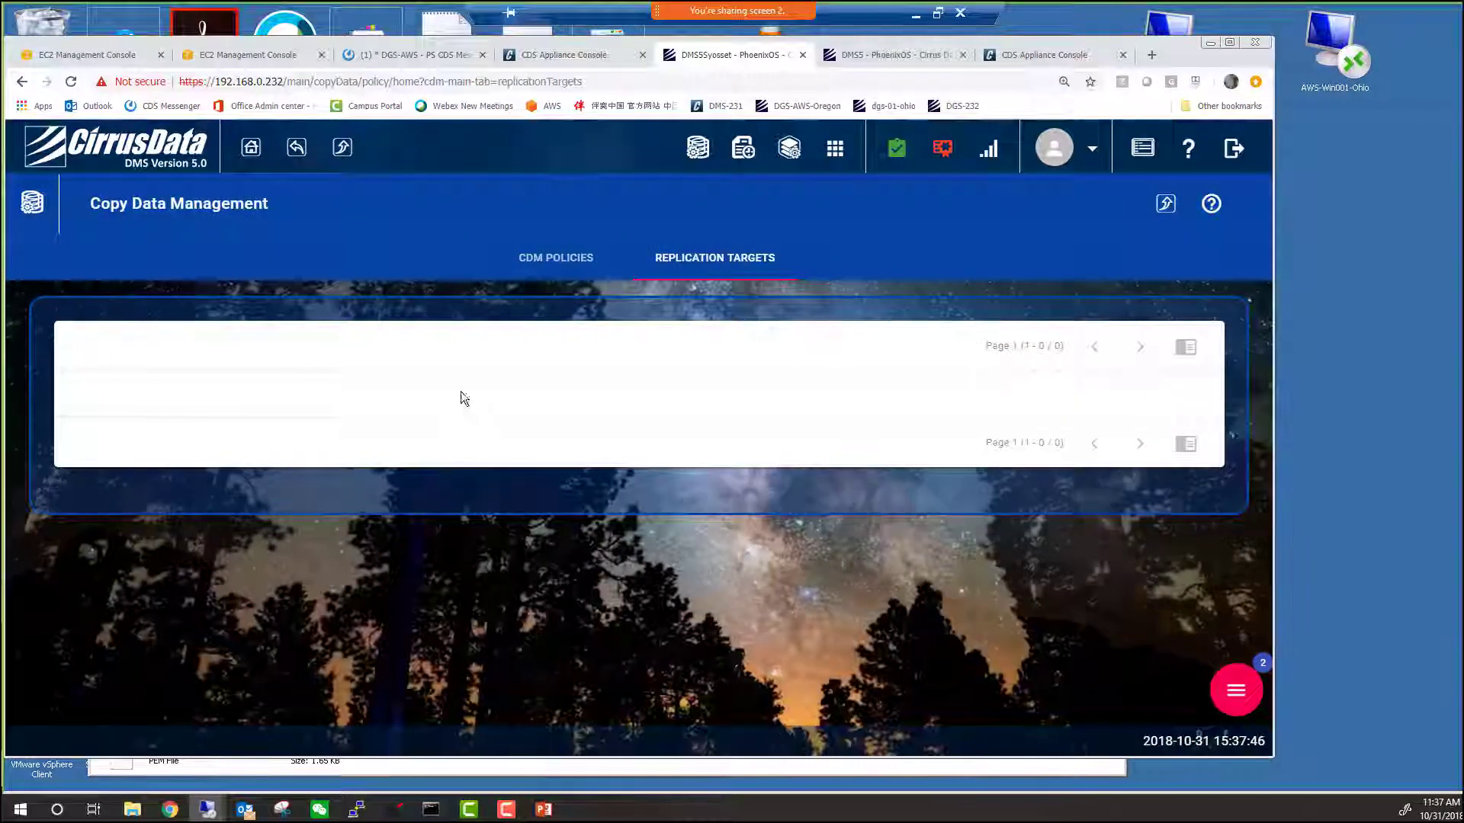
pyautogui.click(1236, 690)
pyautogui.click(1006, 650)
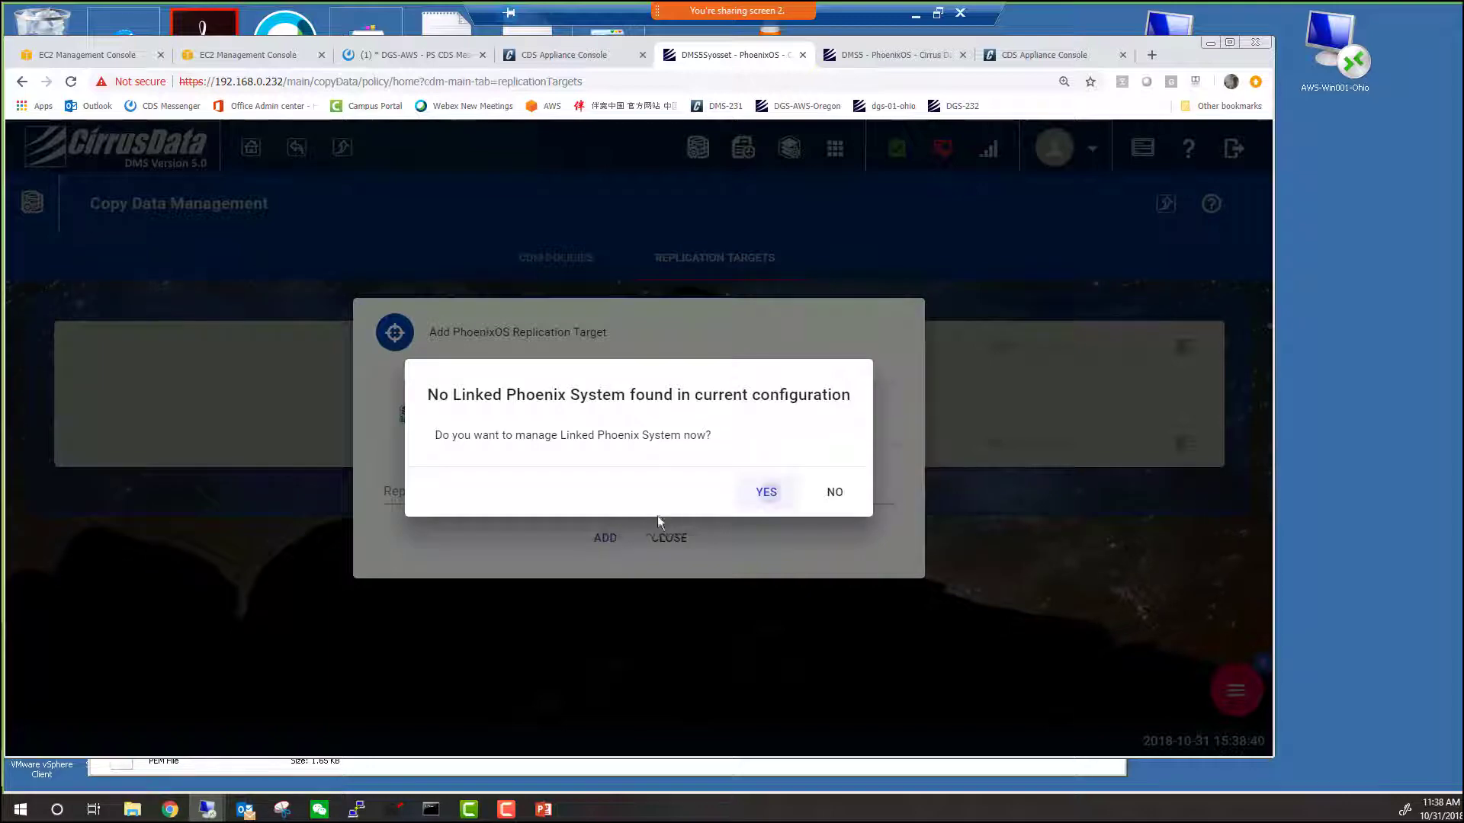
pyautogui.press('Return')
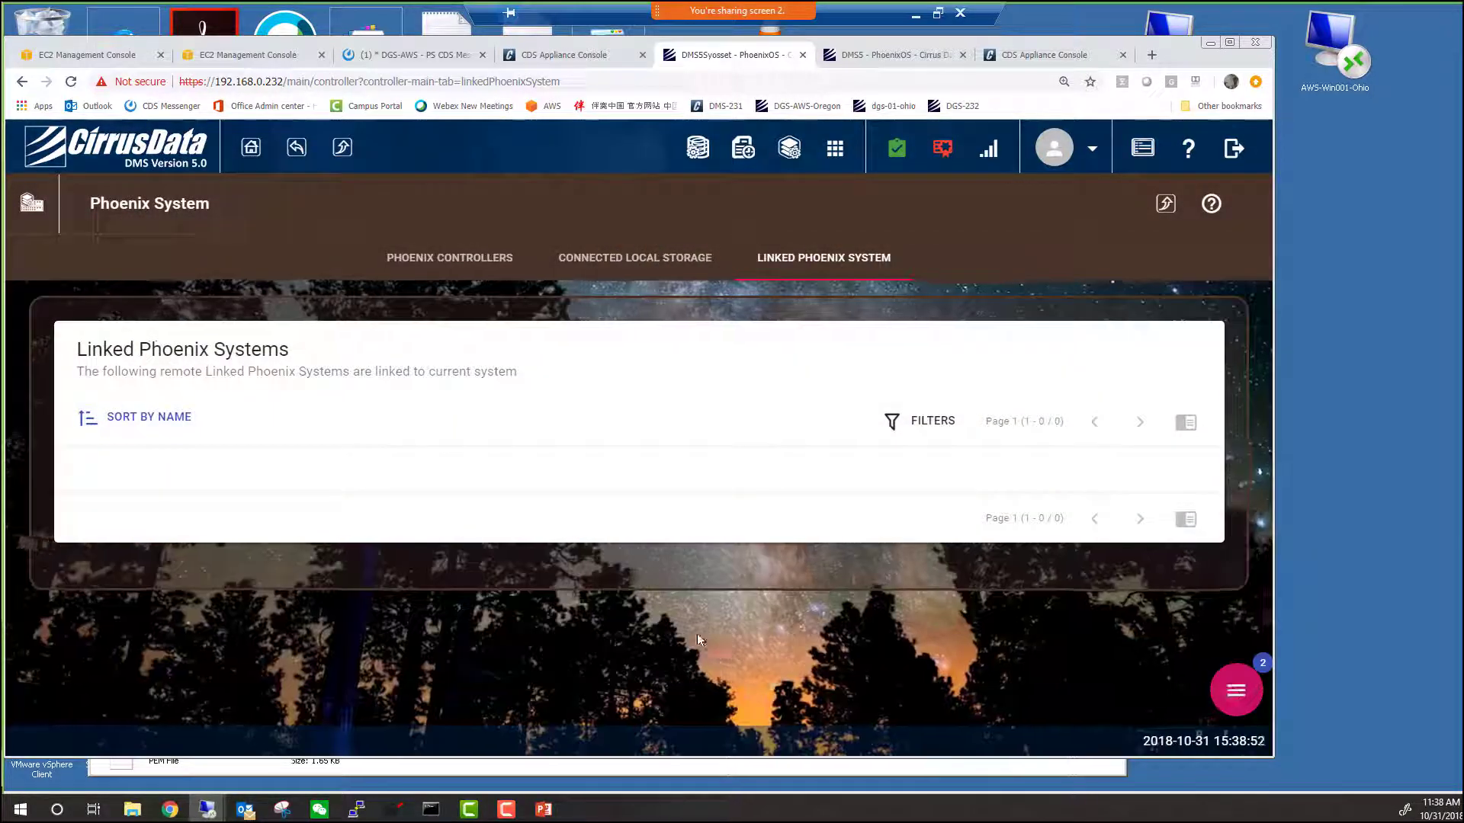
pyautogui.click(1236, 690)
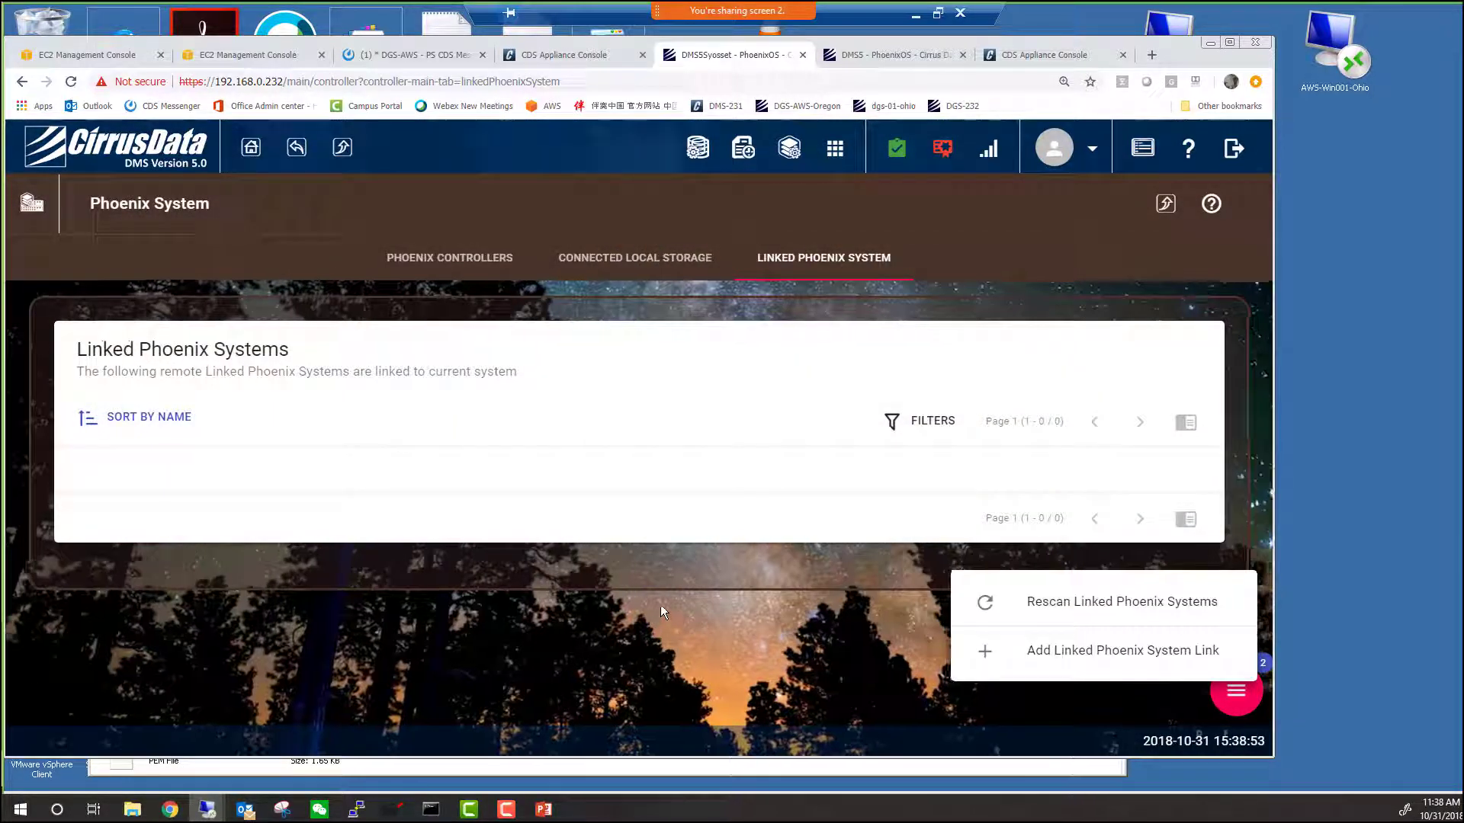
pyautogui.click(1074, 653)
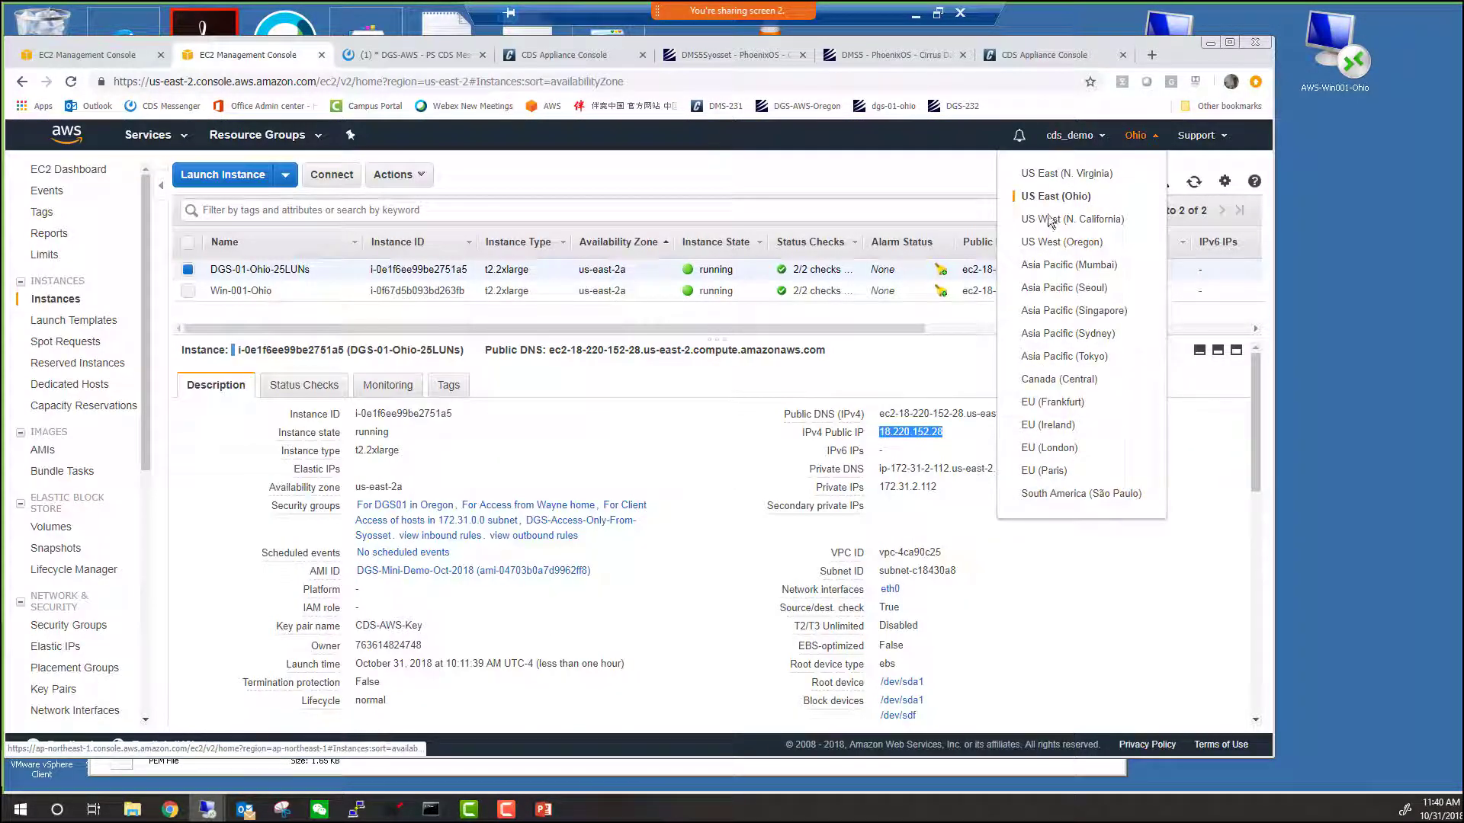
# Stay in the Ohio region and inspect the DGS-25LUNs-Mini machine image.
pyautogui.click(671, 150)
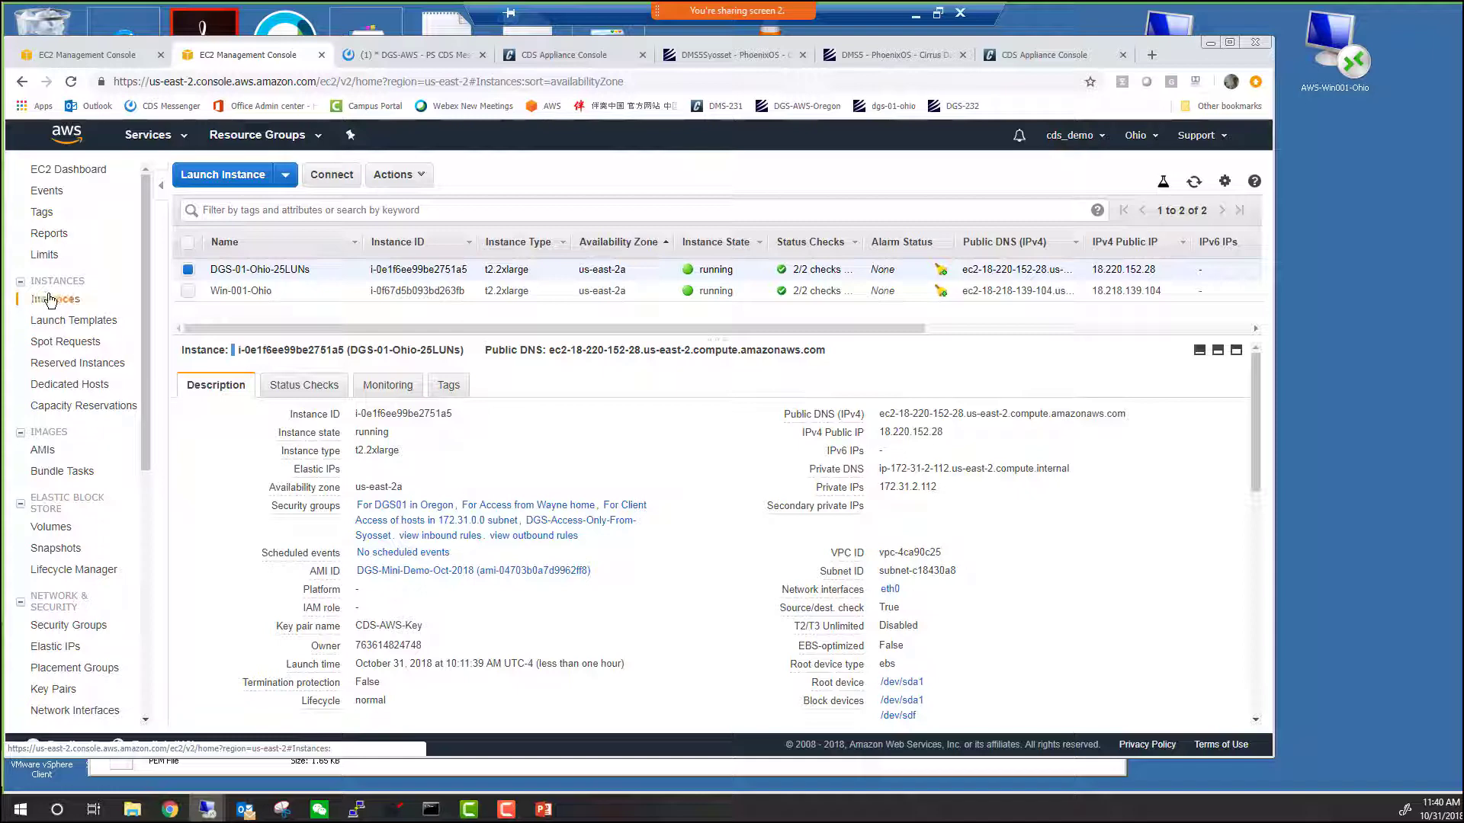
pyautogui.click(42, 450)
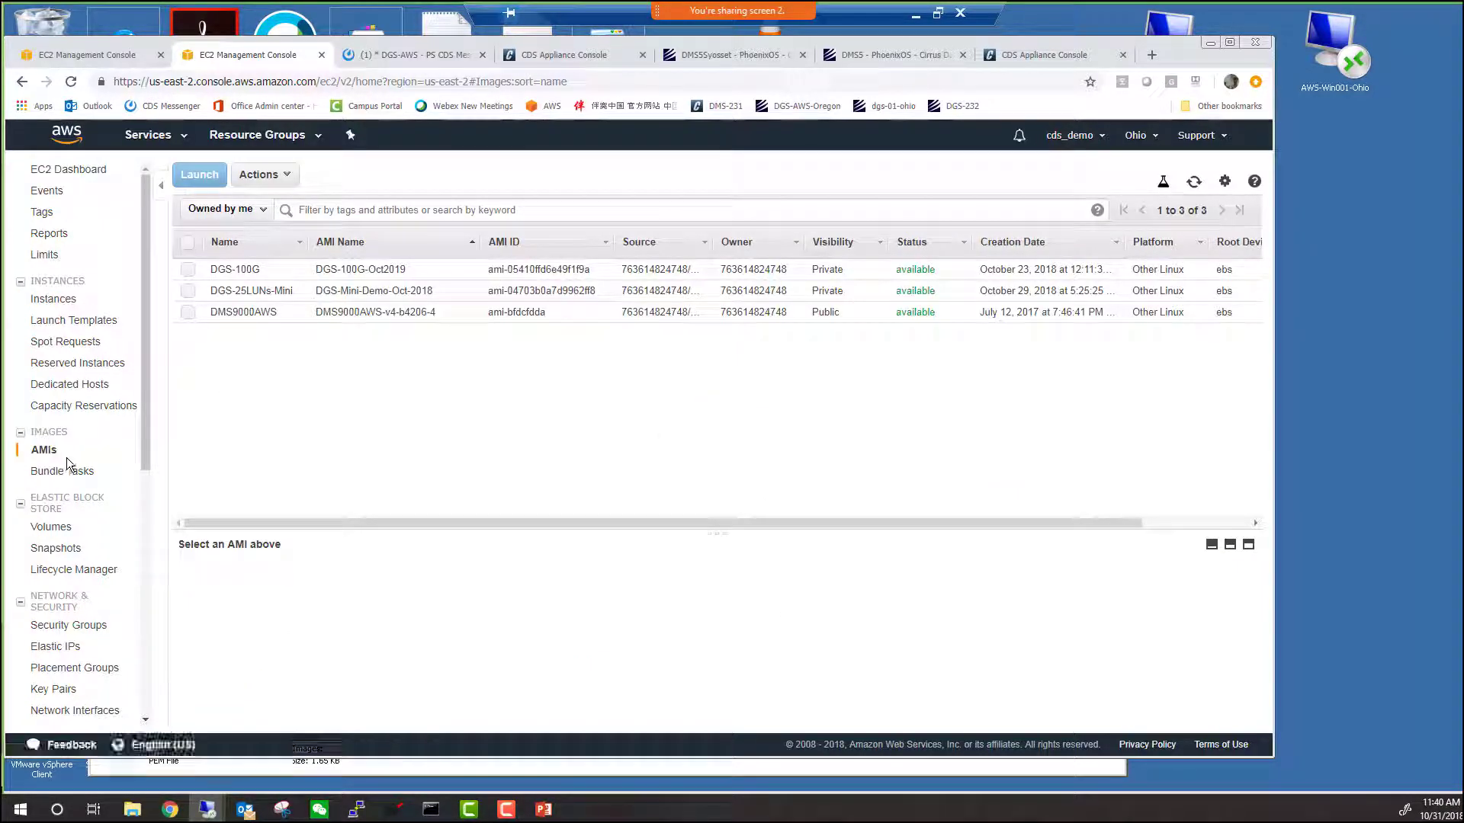
pyautogui.click(868, 290)
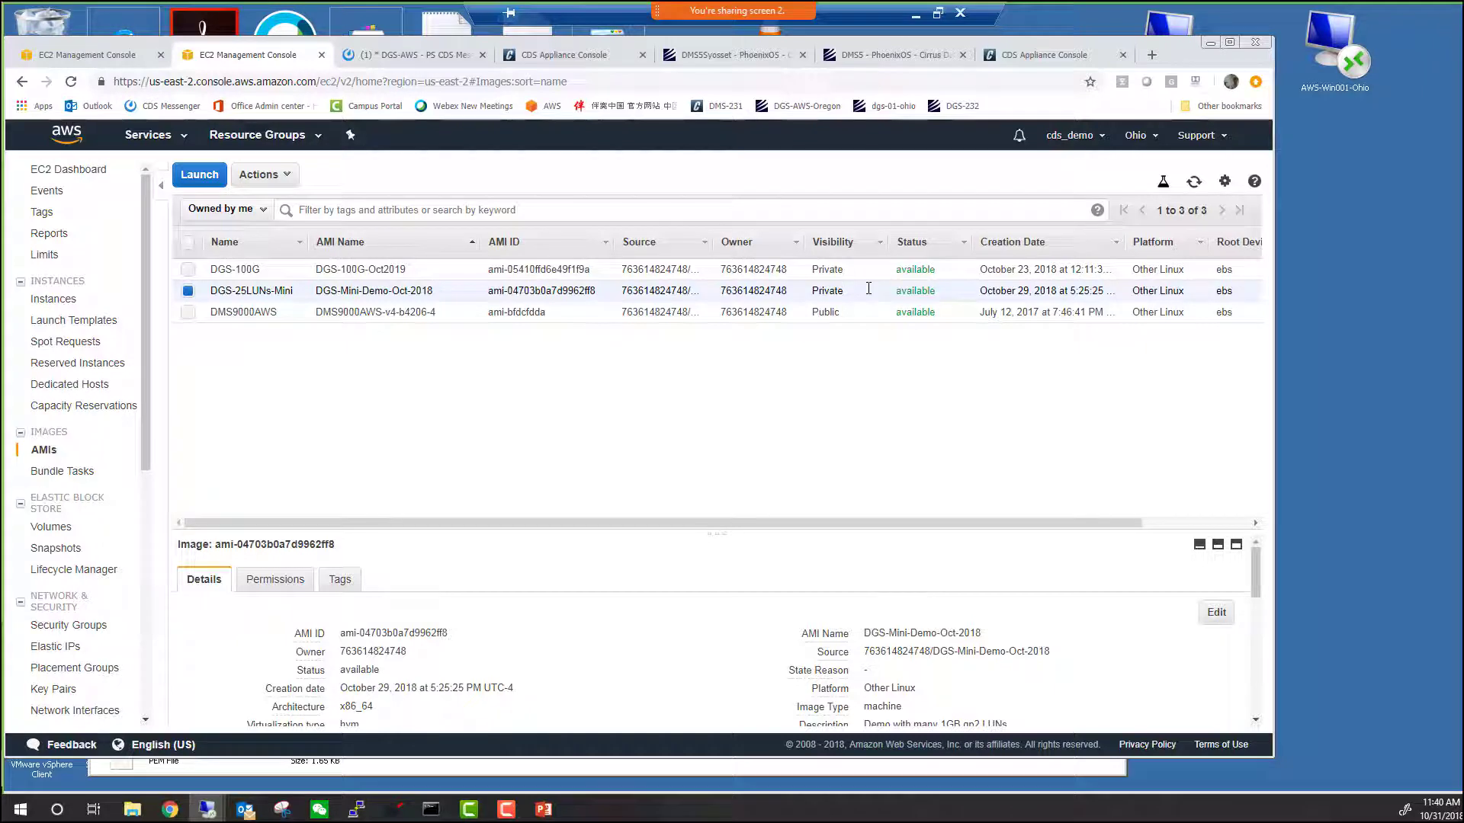
pyautogui.click(313, 299)
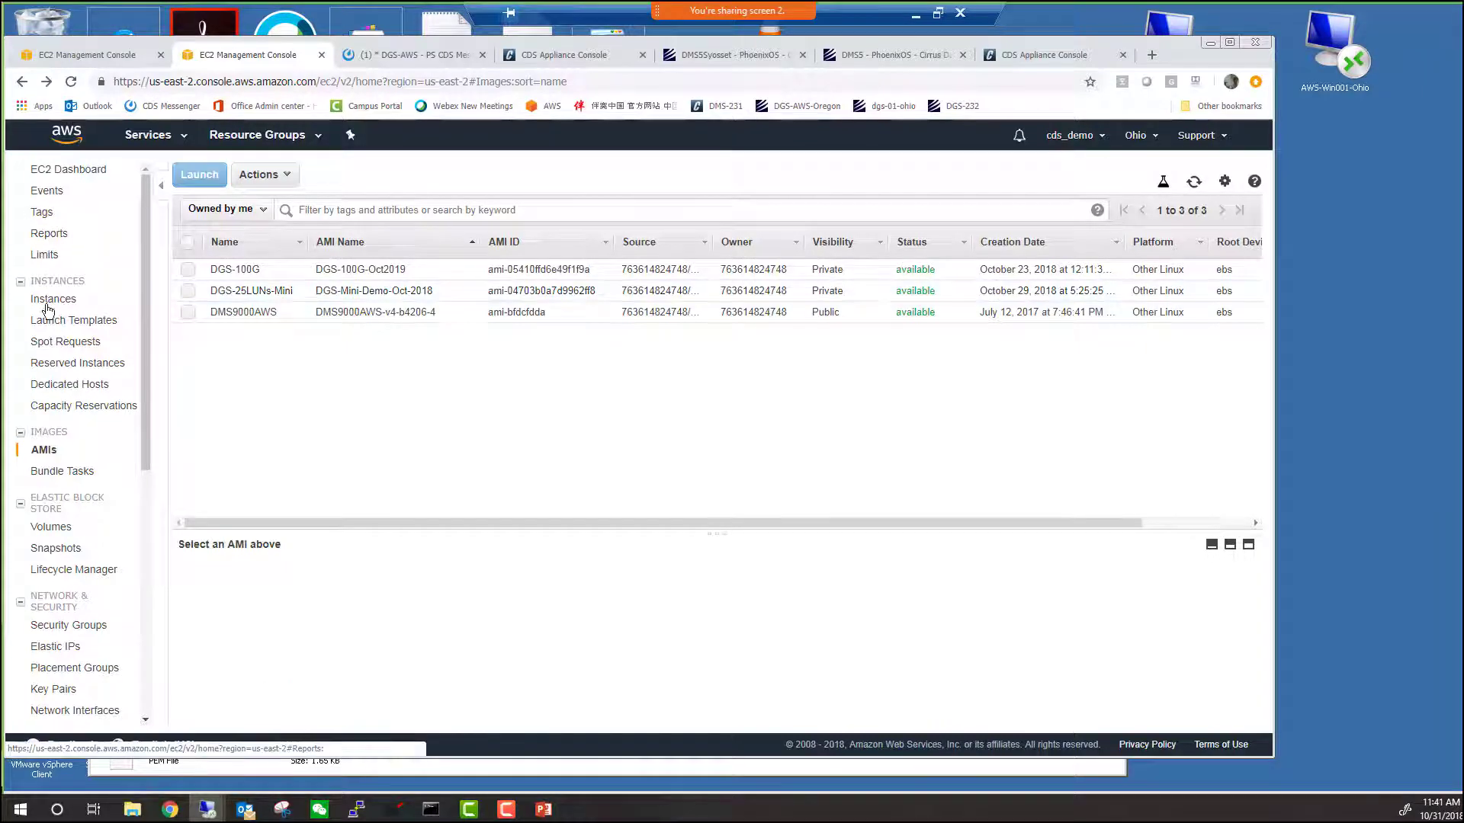
# Copy instance DGS-01-Ohio-25LUNs's public IP 18.220.152.28 into a new browser tab.
pyautogui.click(48, 302)
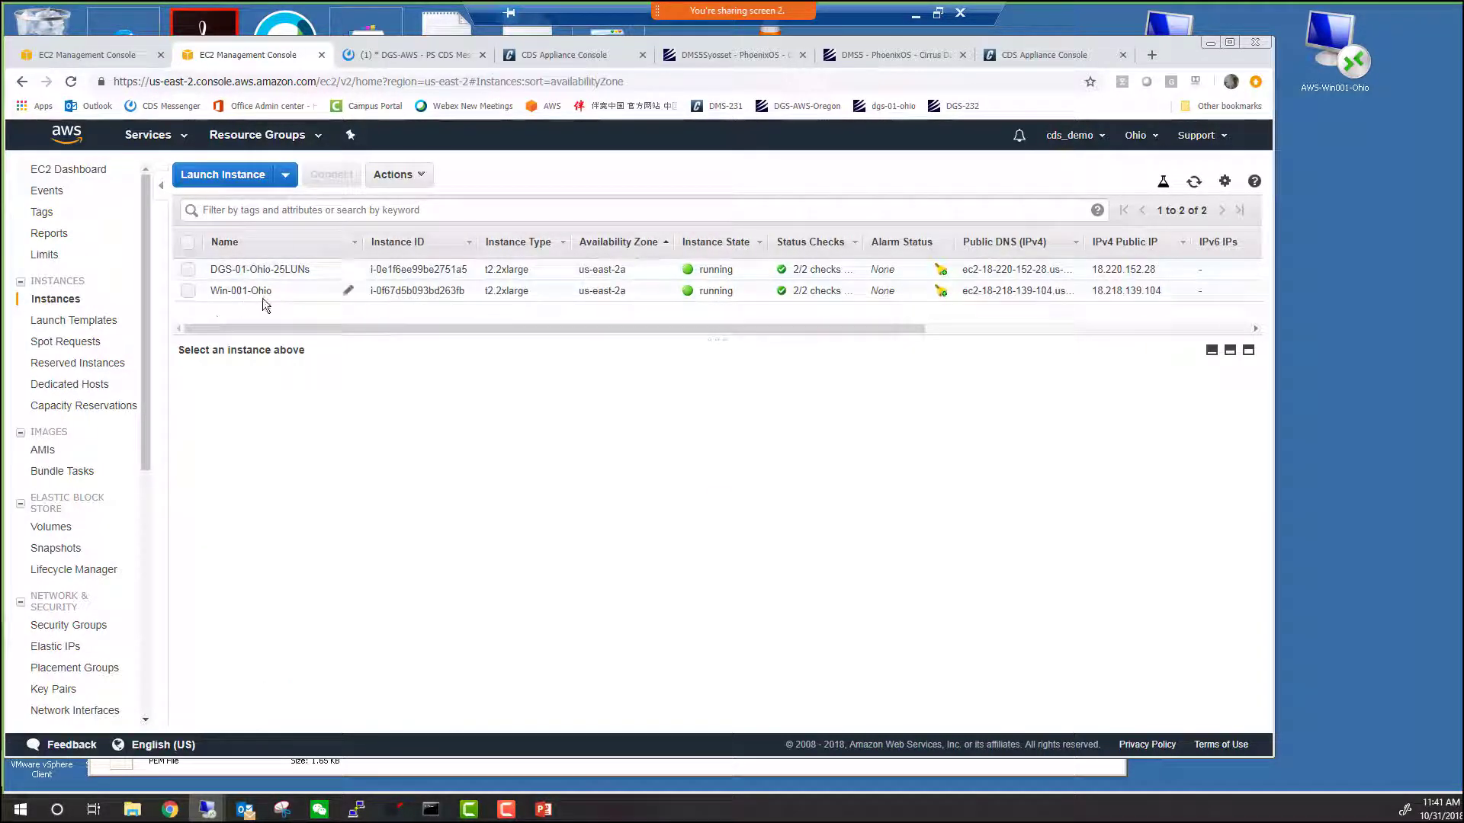
pyautogui.click(378, 268)
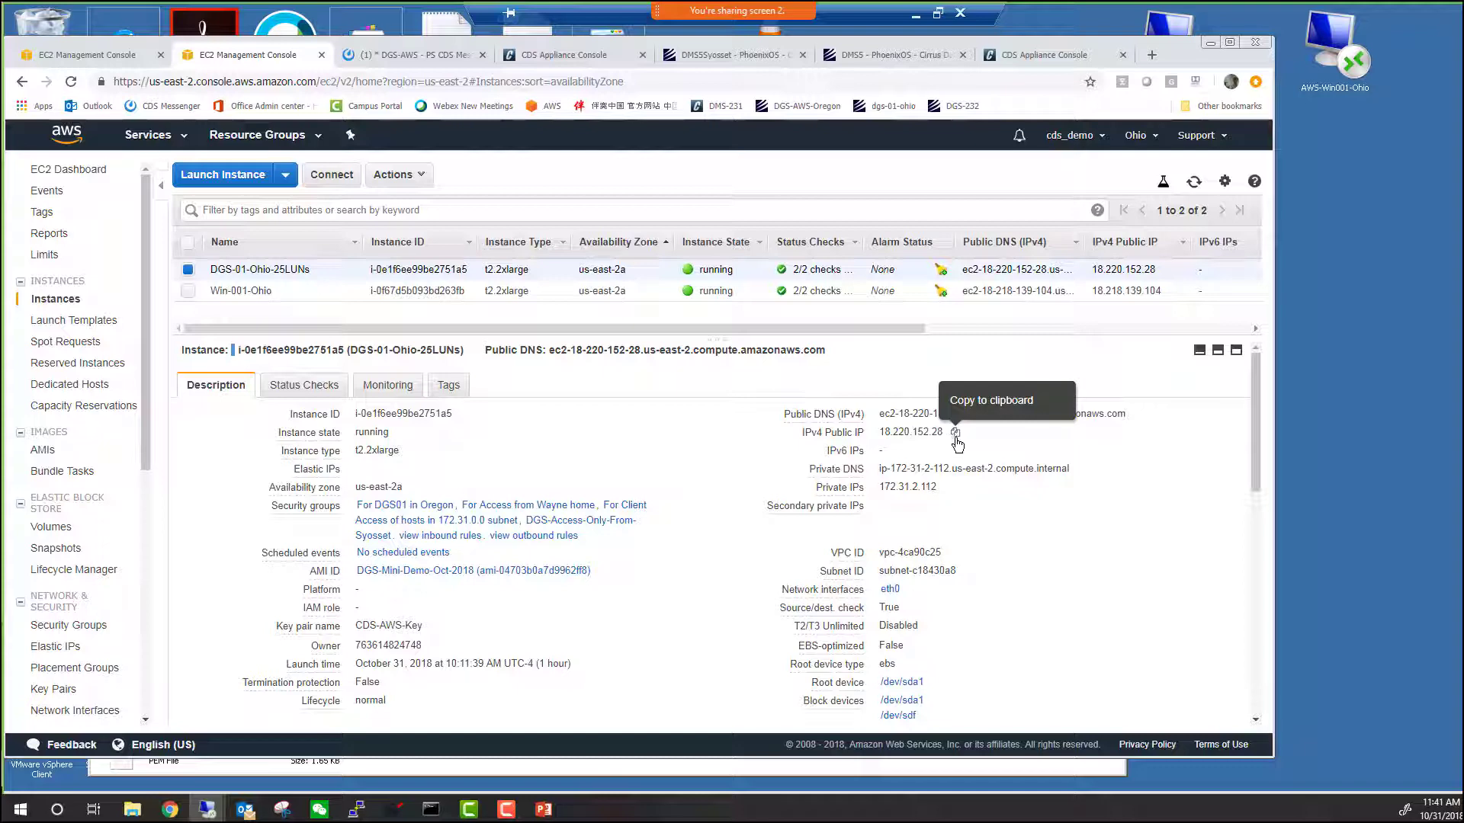
pyautogui.hotkey('ctrl', 't')
pyautogui.rightClick(171, 81)
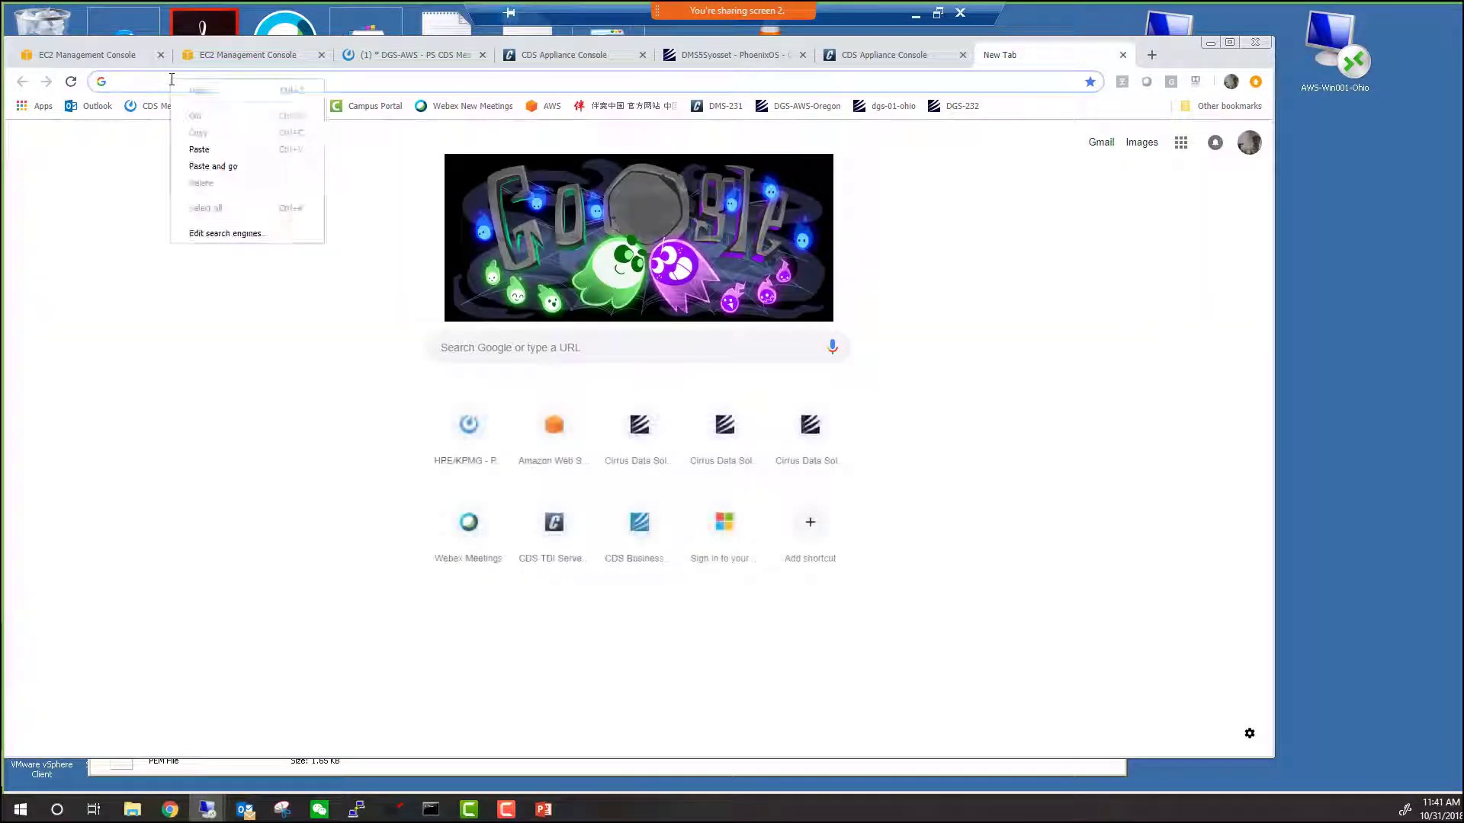
# Log in as admin to the Ohio DMS appliance at 18.220.152.28.
pyautogui.click(199, 149)
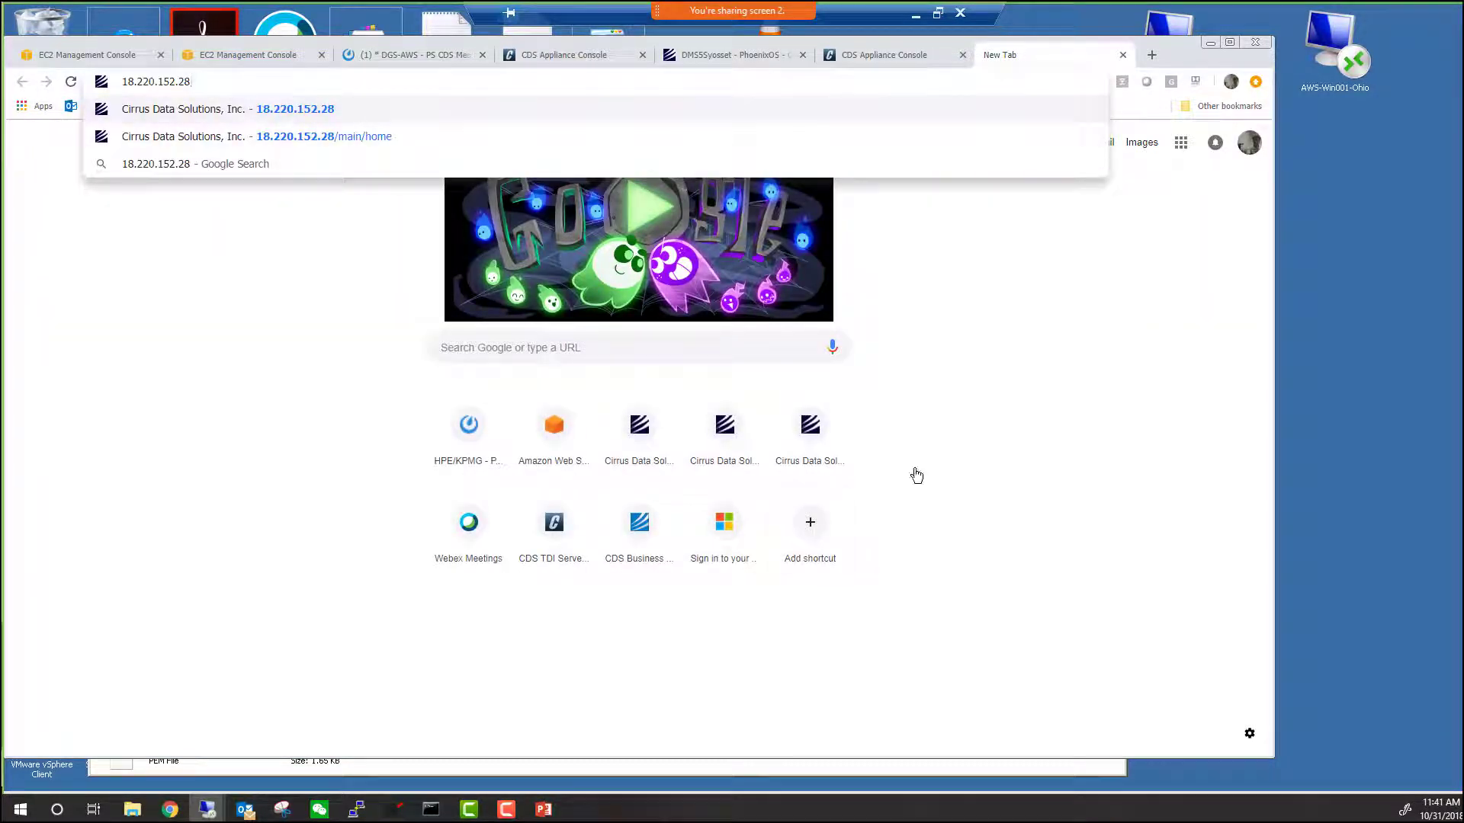
pyautogui.press('Return')
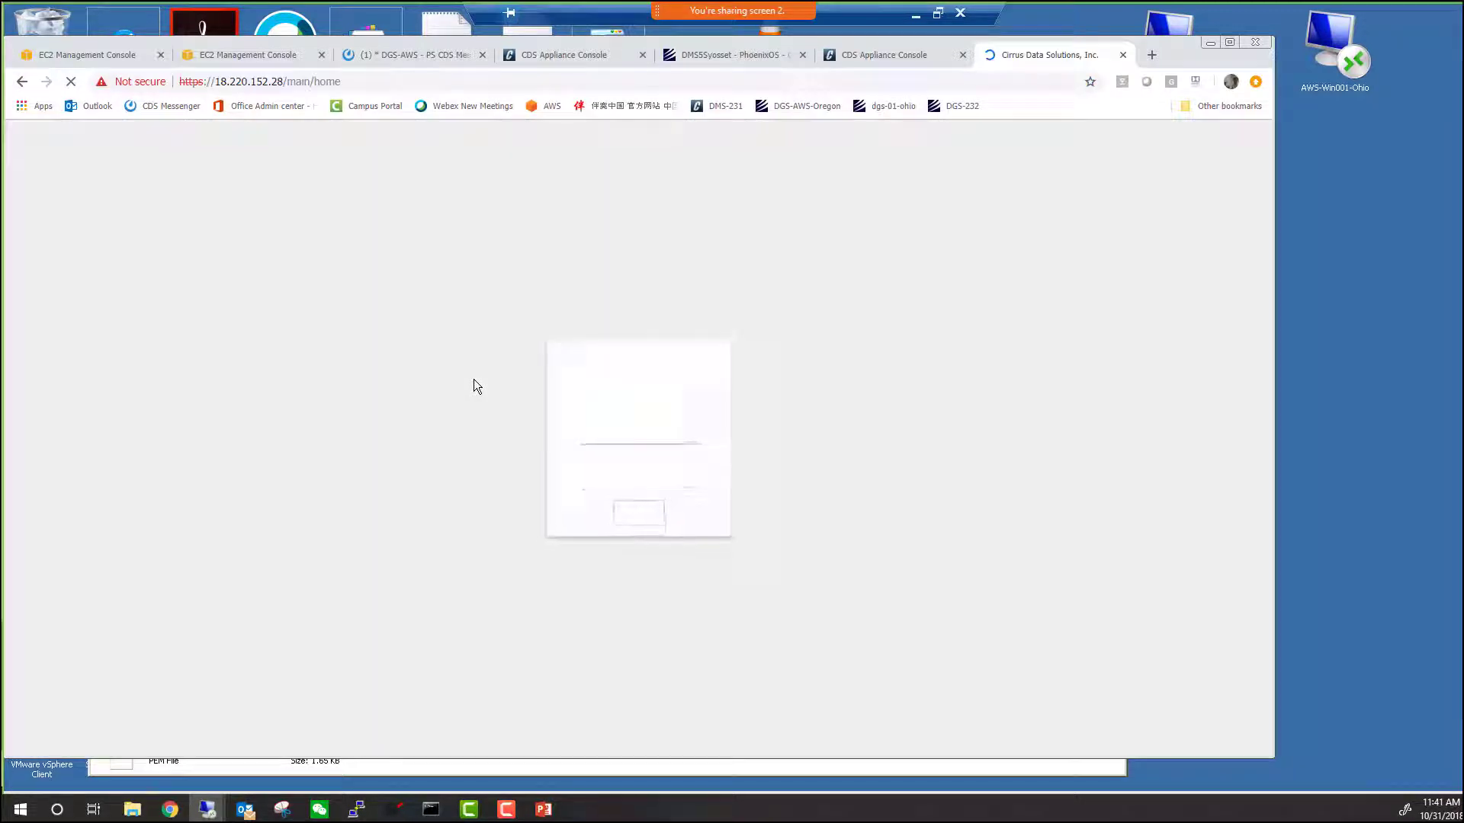
pyautogui.write('admin')
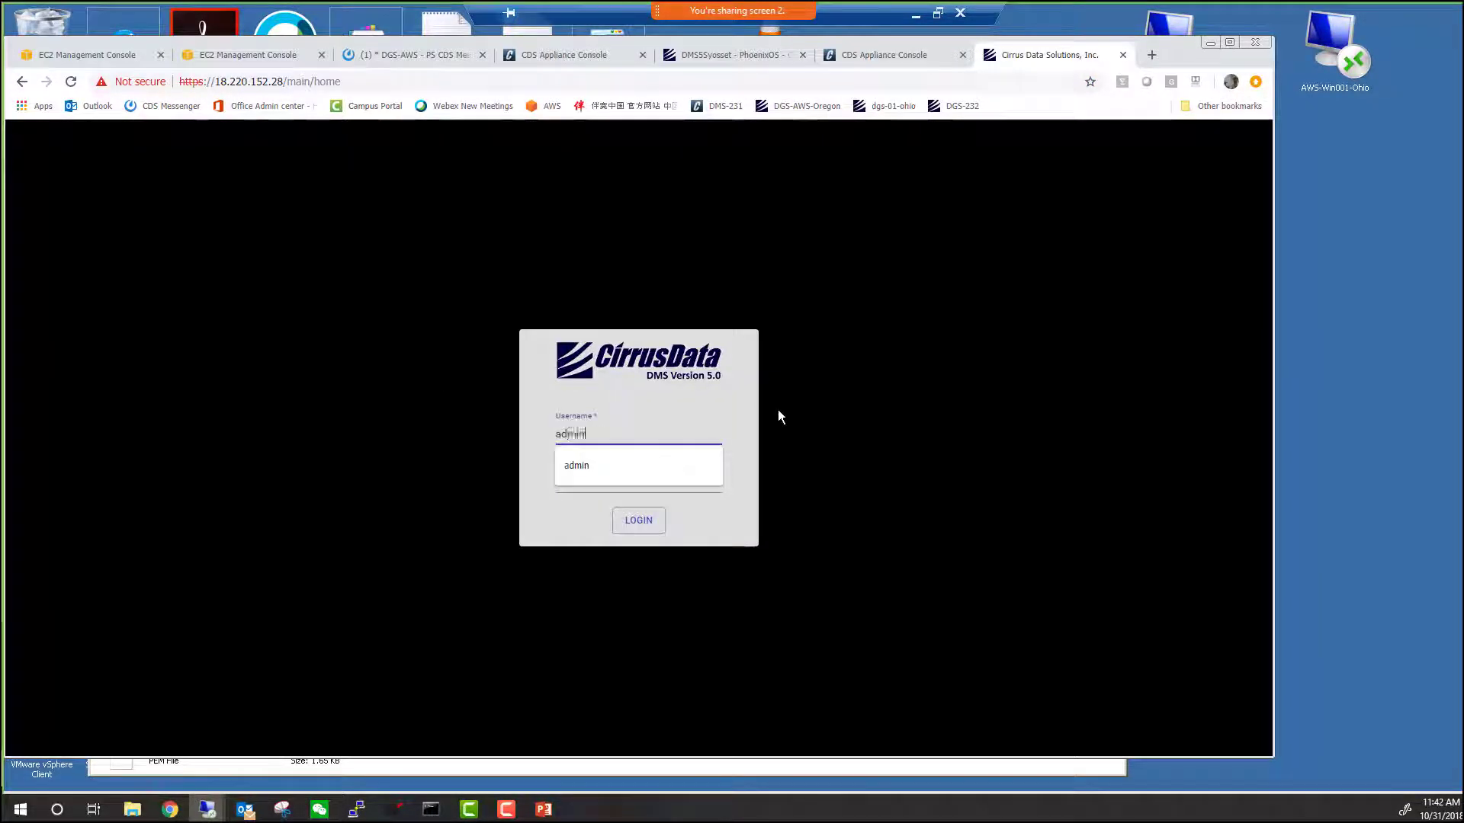
pyautogui.press('Tab')
pyautogui.write('•••')
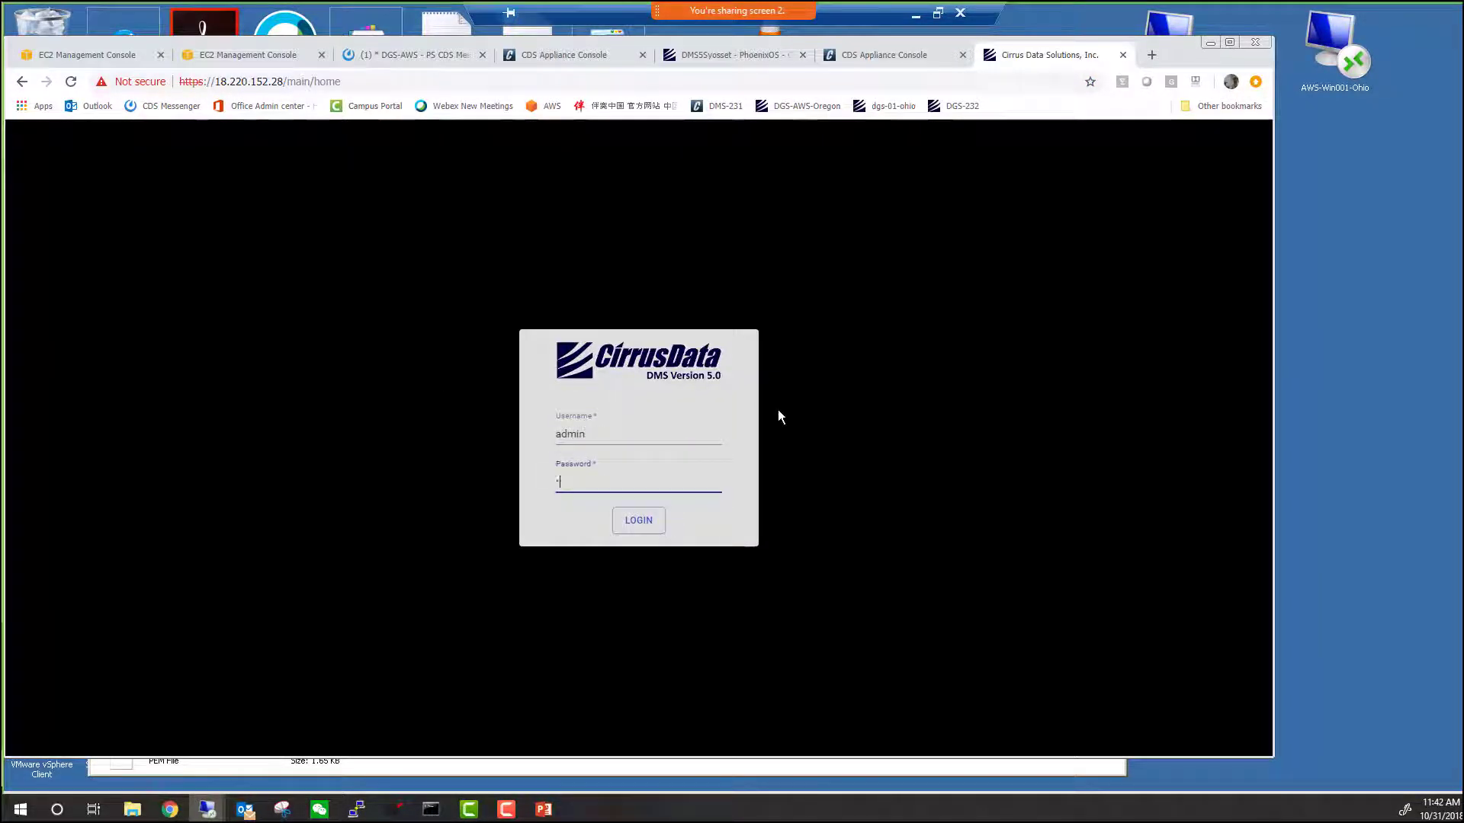
pyautogui.write('•••••')
pyautogui.click(648, 519)
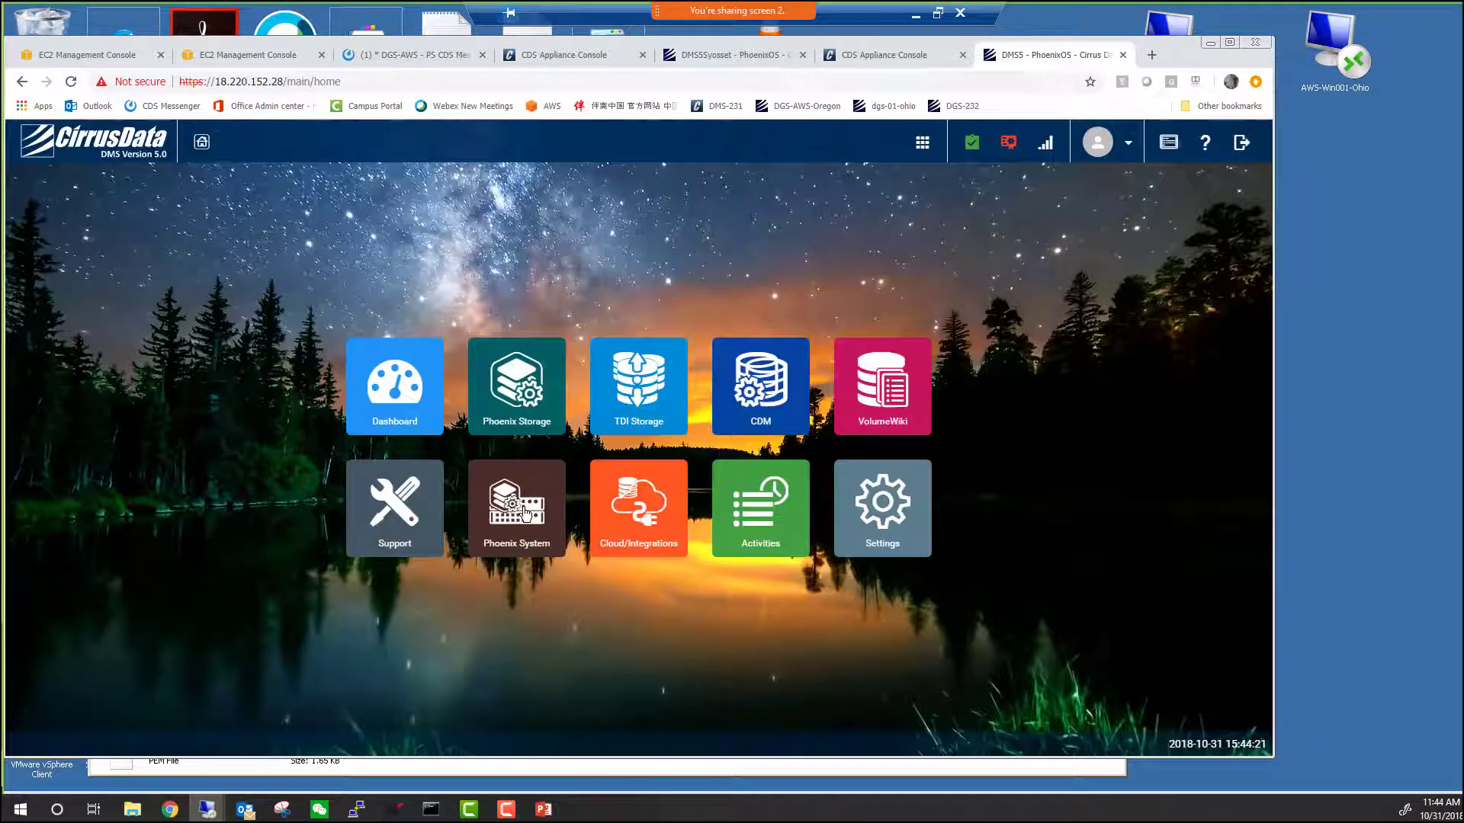
# Rename the appliance's Phoenix system from DMS5 to DMS5Ohio.
pyautogui.click(525, 513)
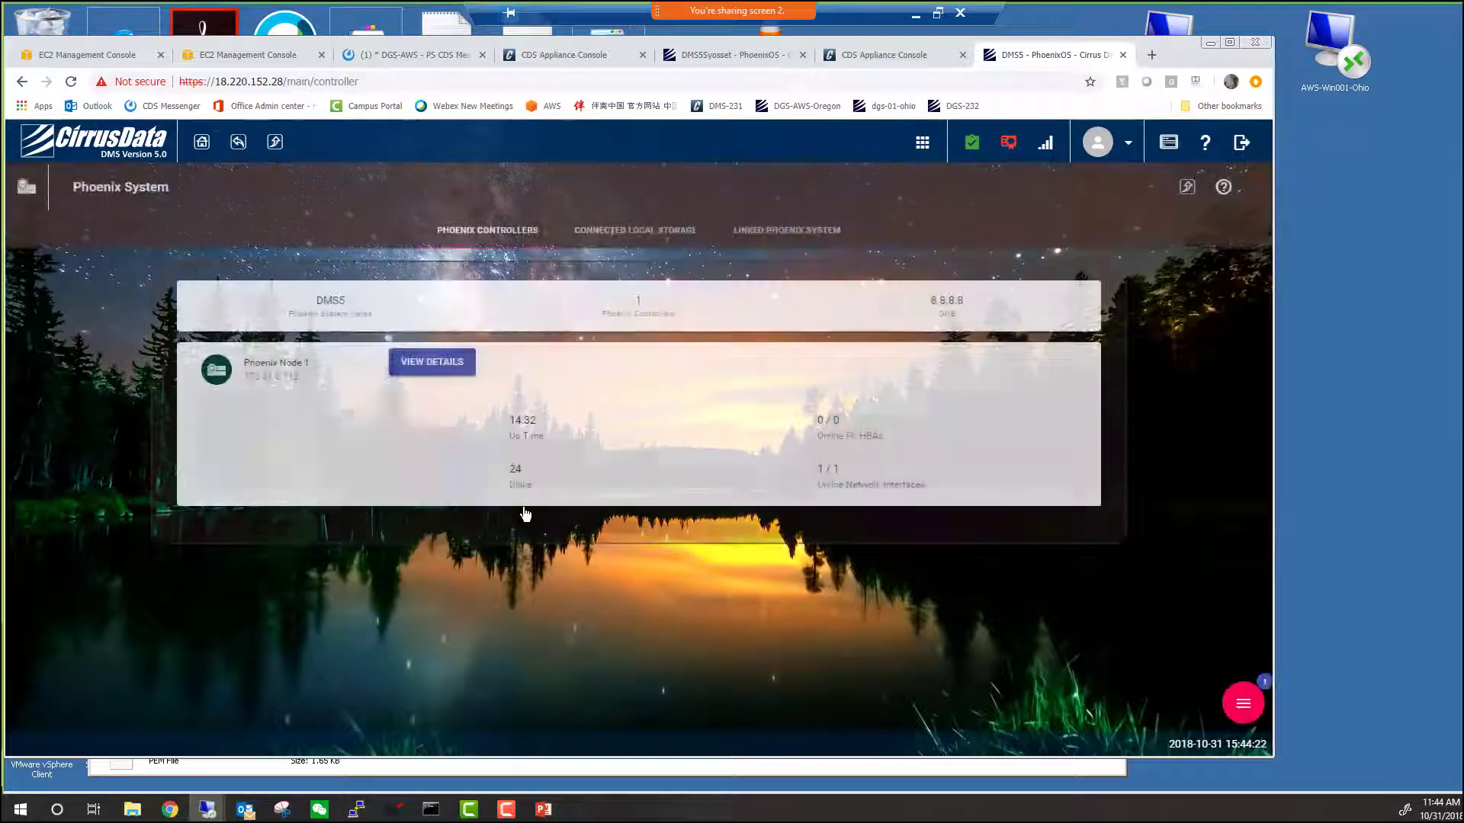
pyautogui.click(1243, 708)
pyautogui.click(1156, 676)
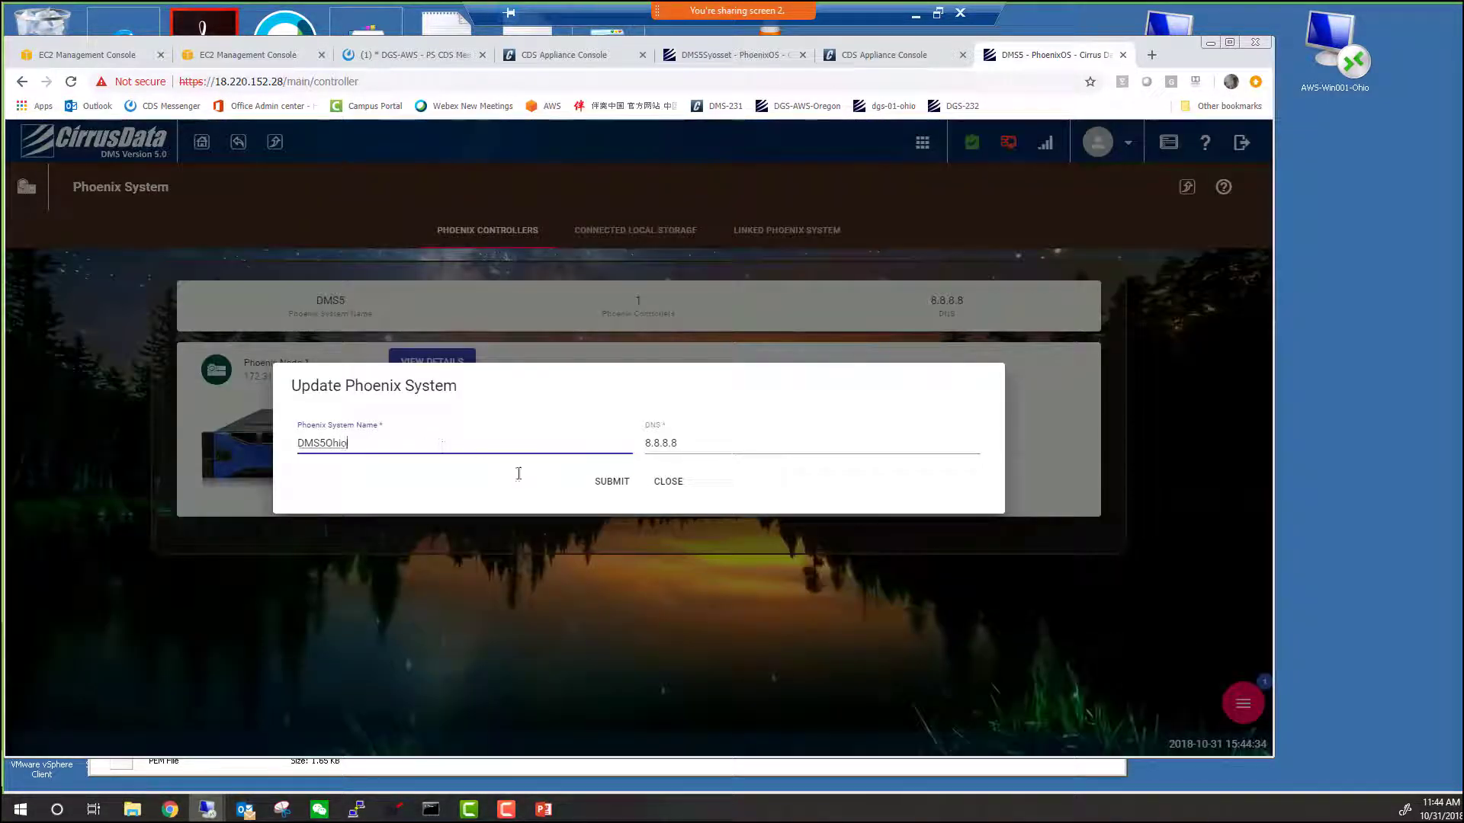
pyautogui.click(608, 482)
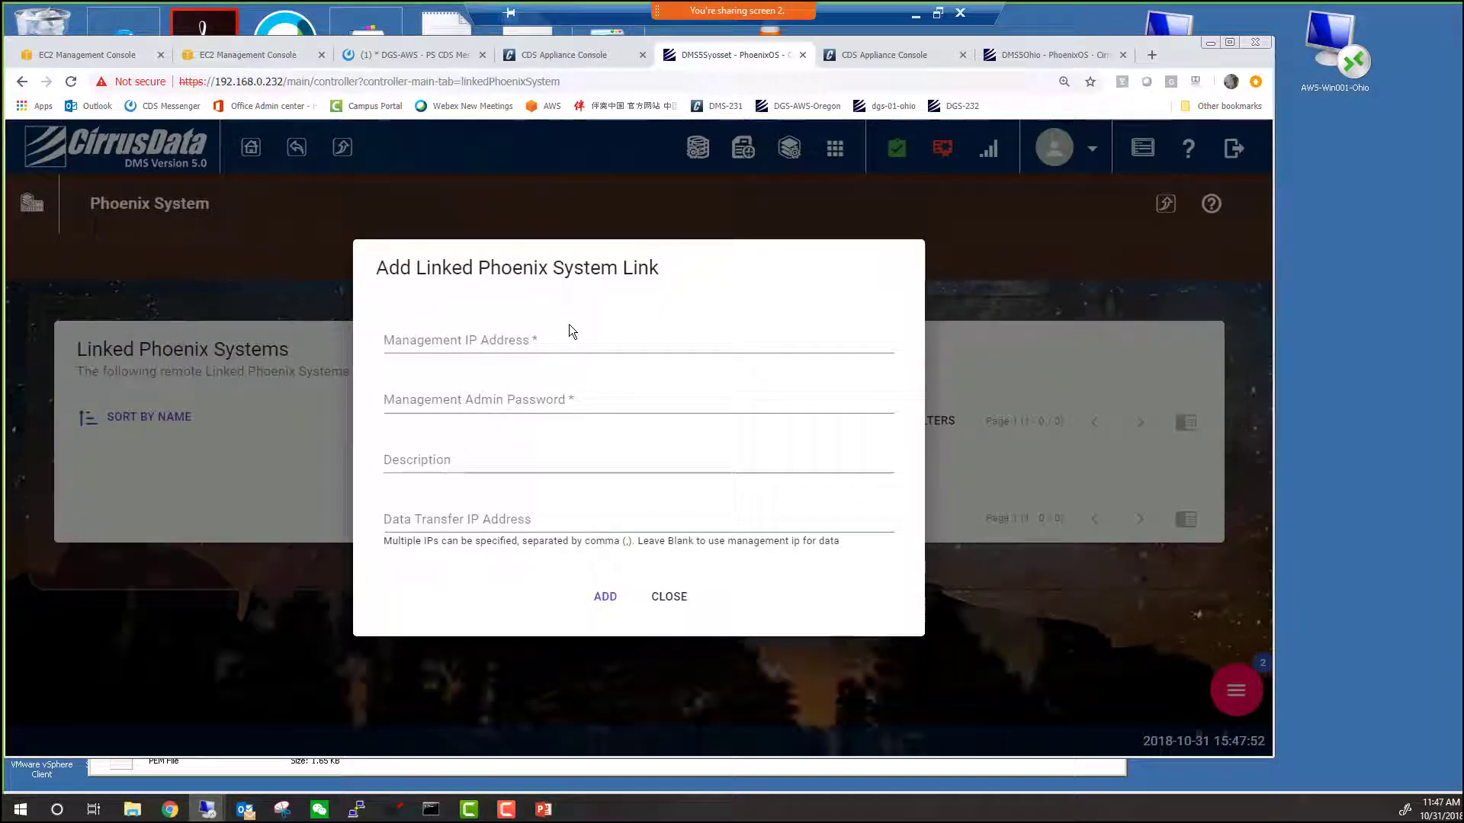
# Paste 18.220.152.28 as the linked system's management IP address.
pyautogui.click(569, 325)
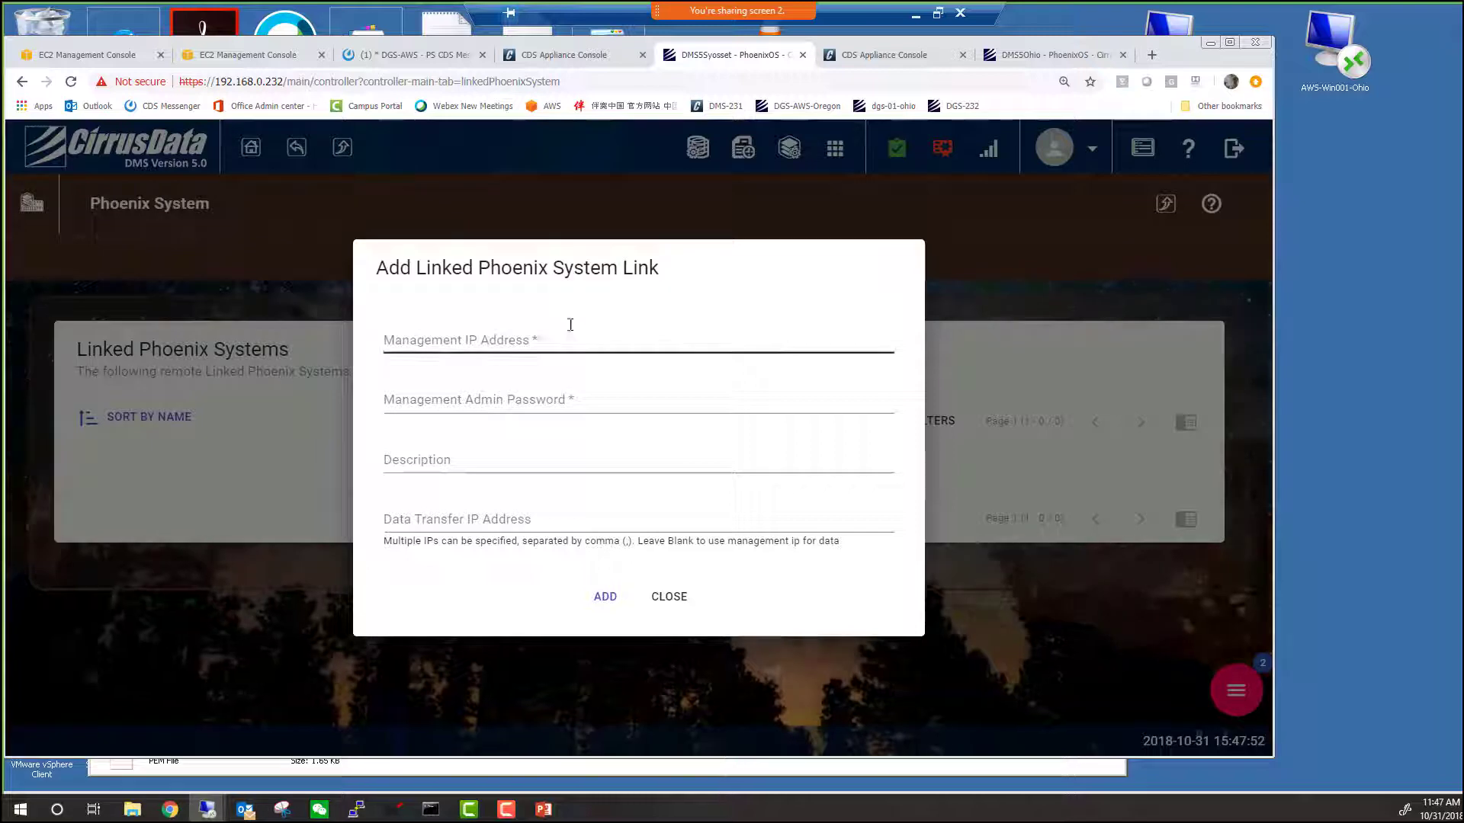
pyautogui.click(430, 337)
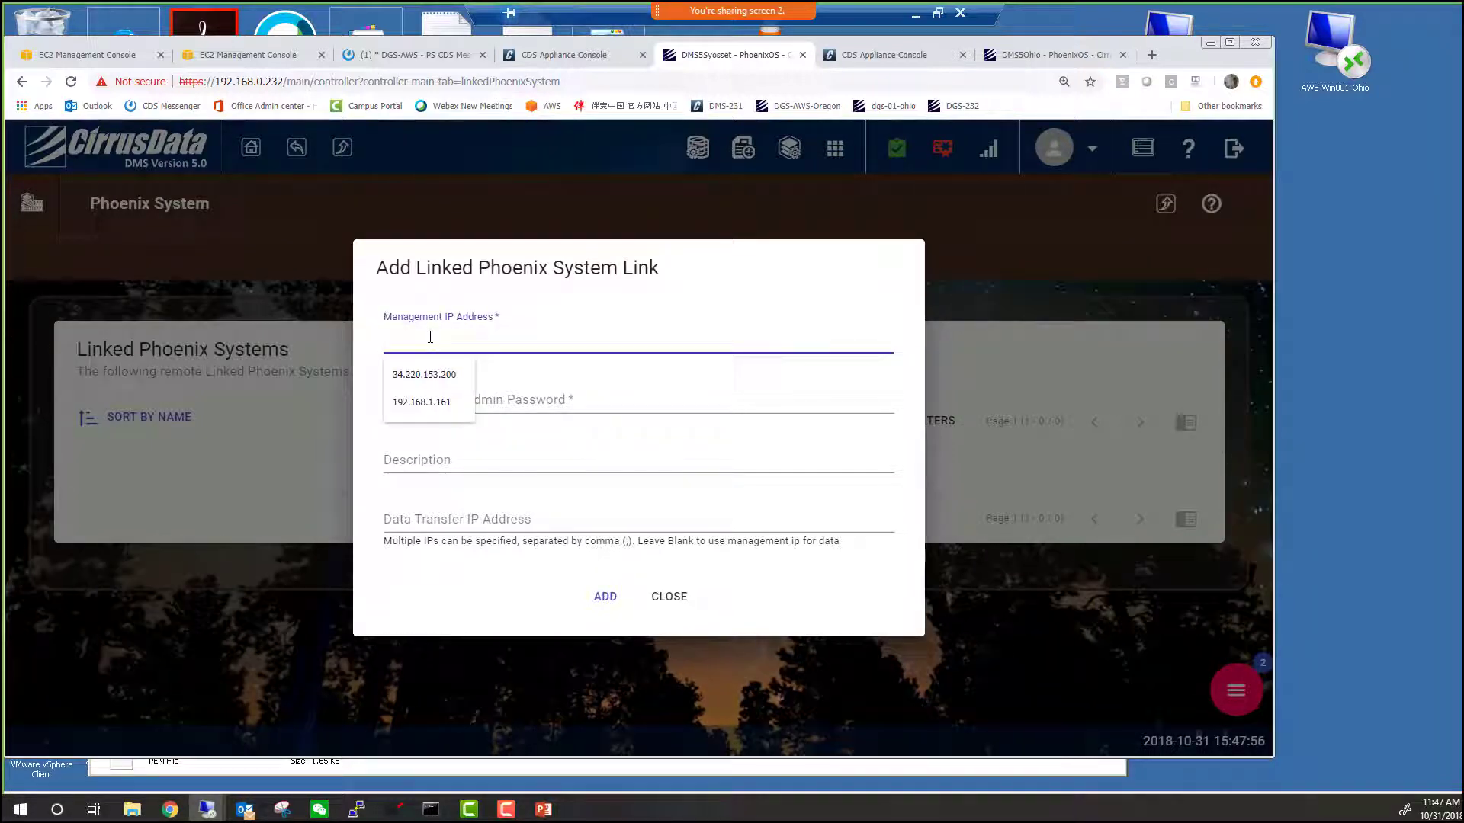
pyautogui.rightClick(430, 337)
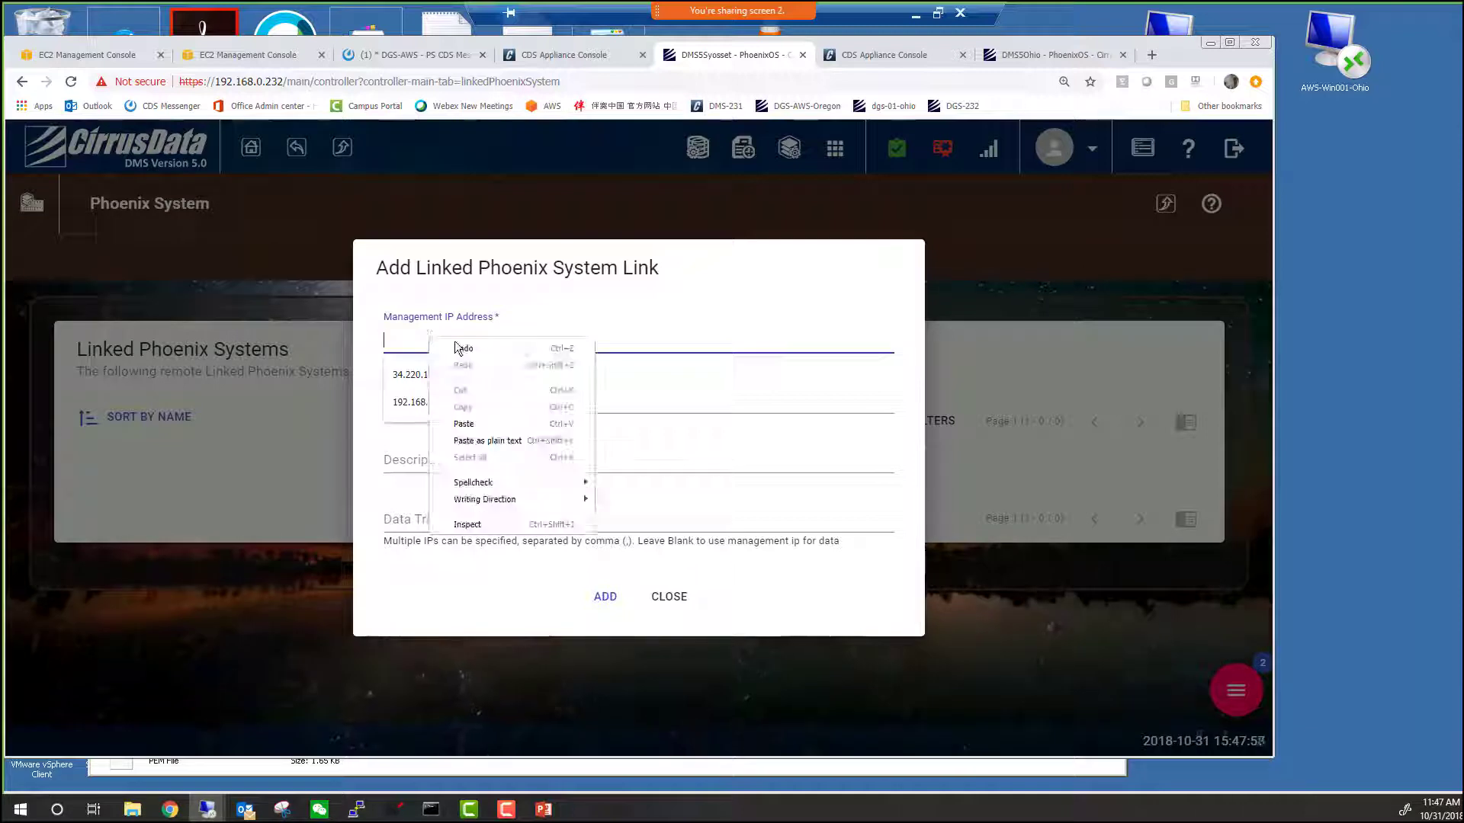
pyautogui.click(464, 424)
# Enter the admin password, description DMS5Ohio and data transfer IP, then add the link.
pyautogui.click(467, 402)
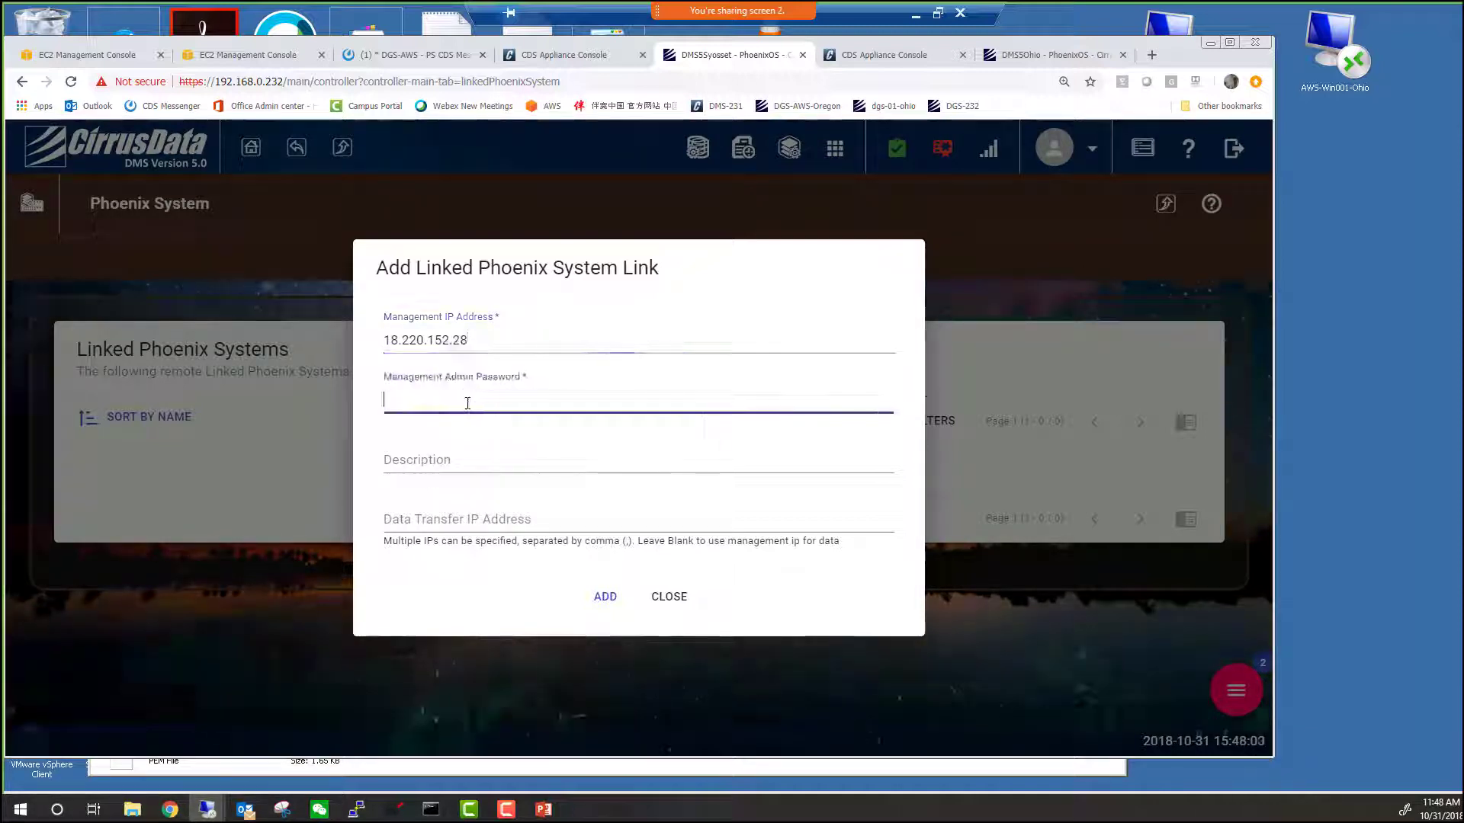
pyautogui.hotkey('ctrl', 'v')
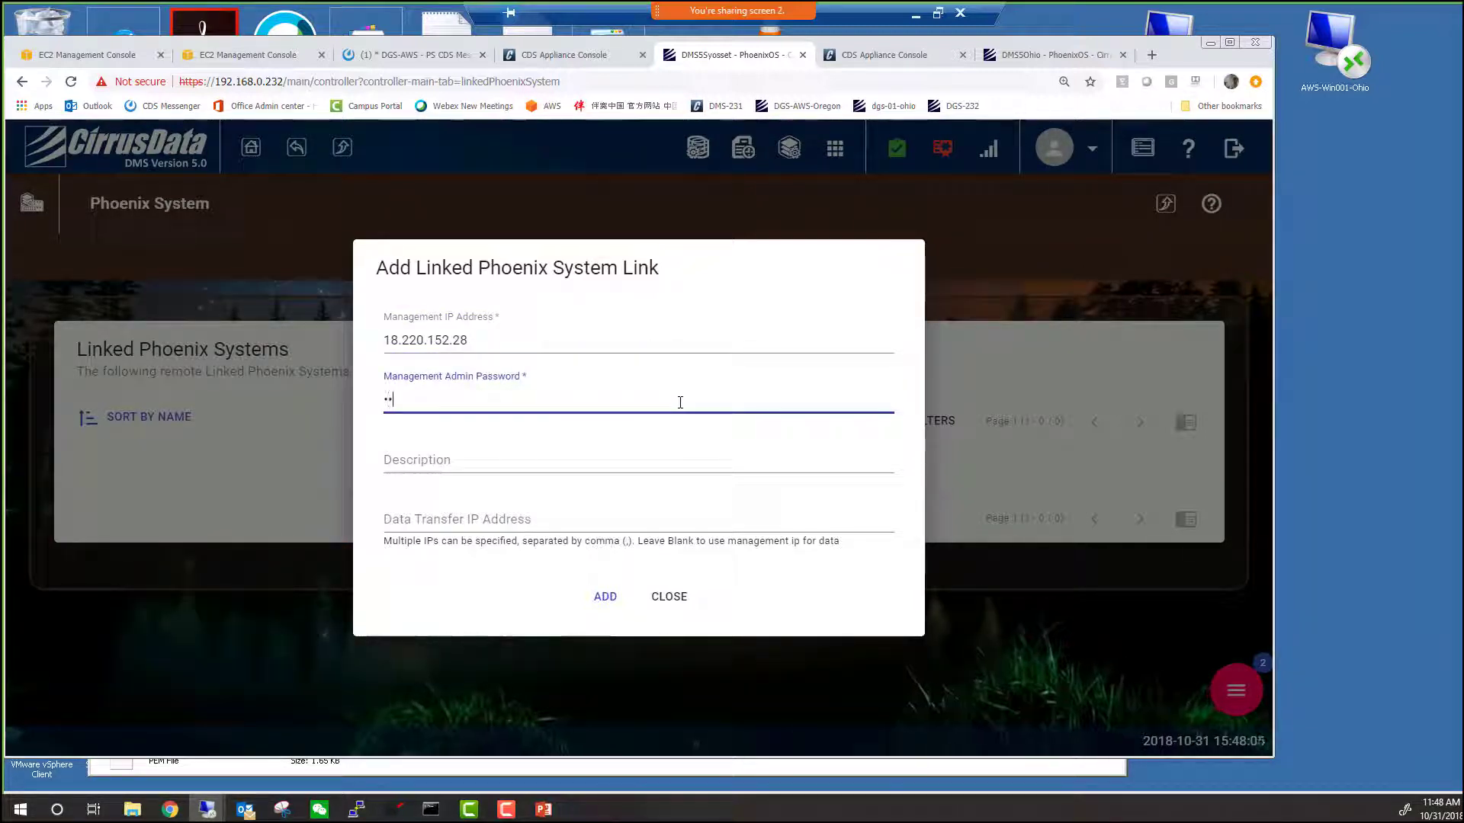
pyautogui.press('Tab')
pyautogui.write('DMS5Ohio')
pyautogui.press('Tab')
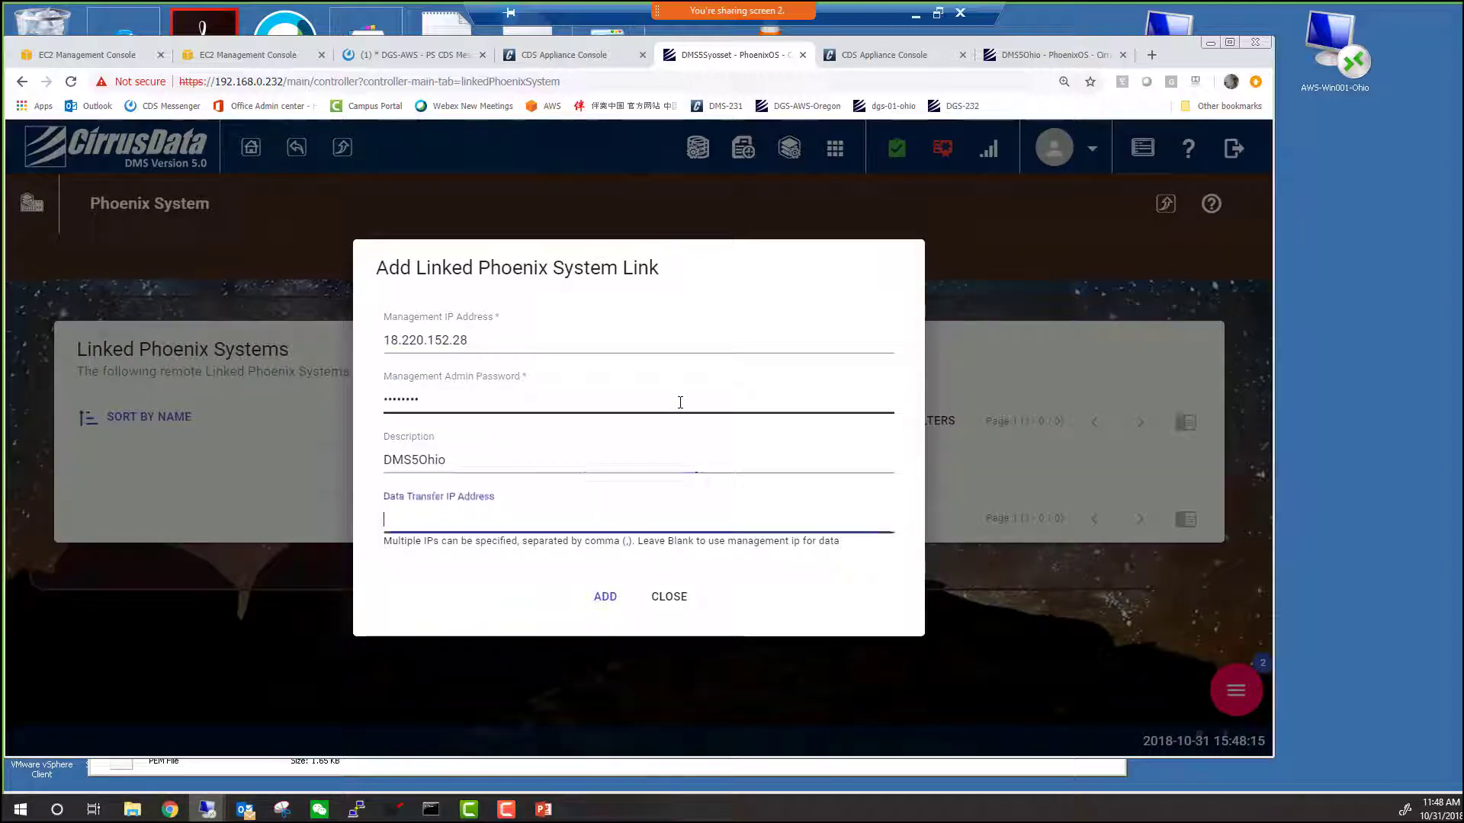
pyautogui.write('18.220.152.28')
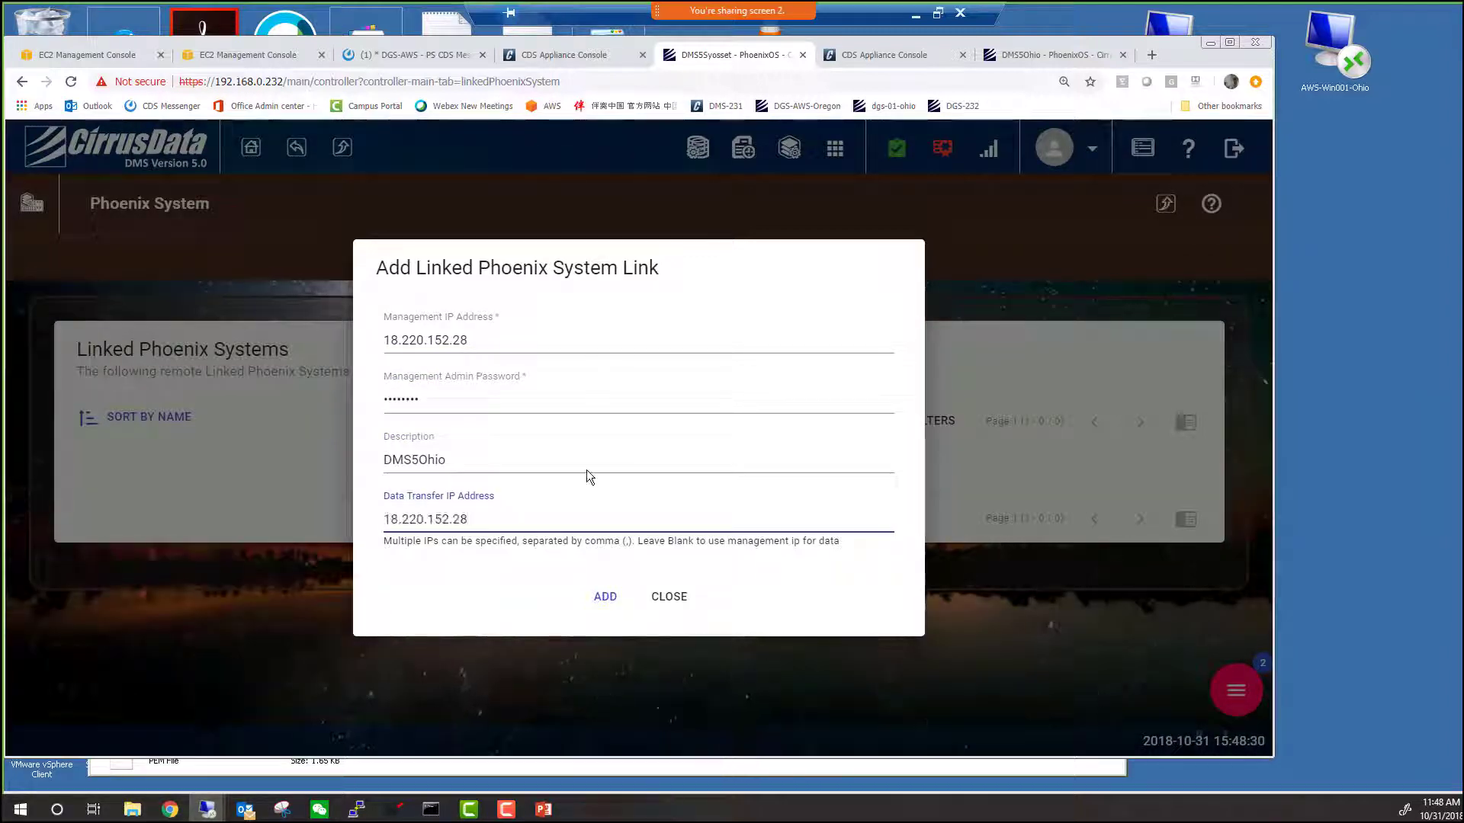
pyautogui.click(614, 596)
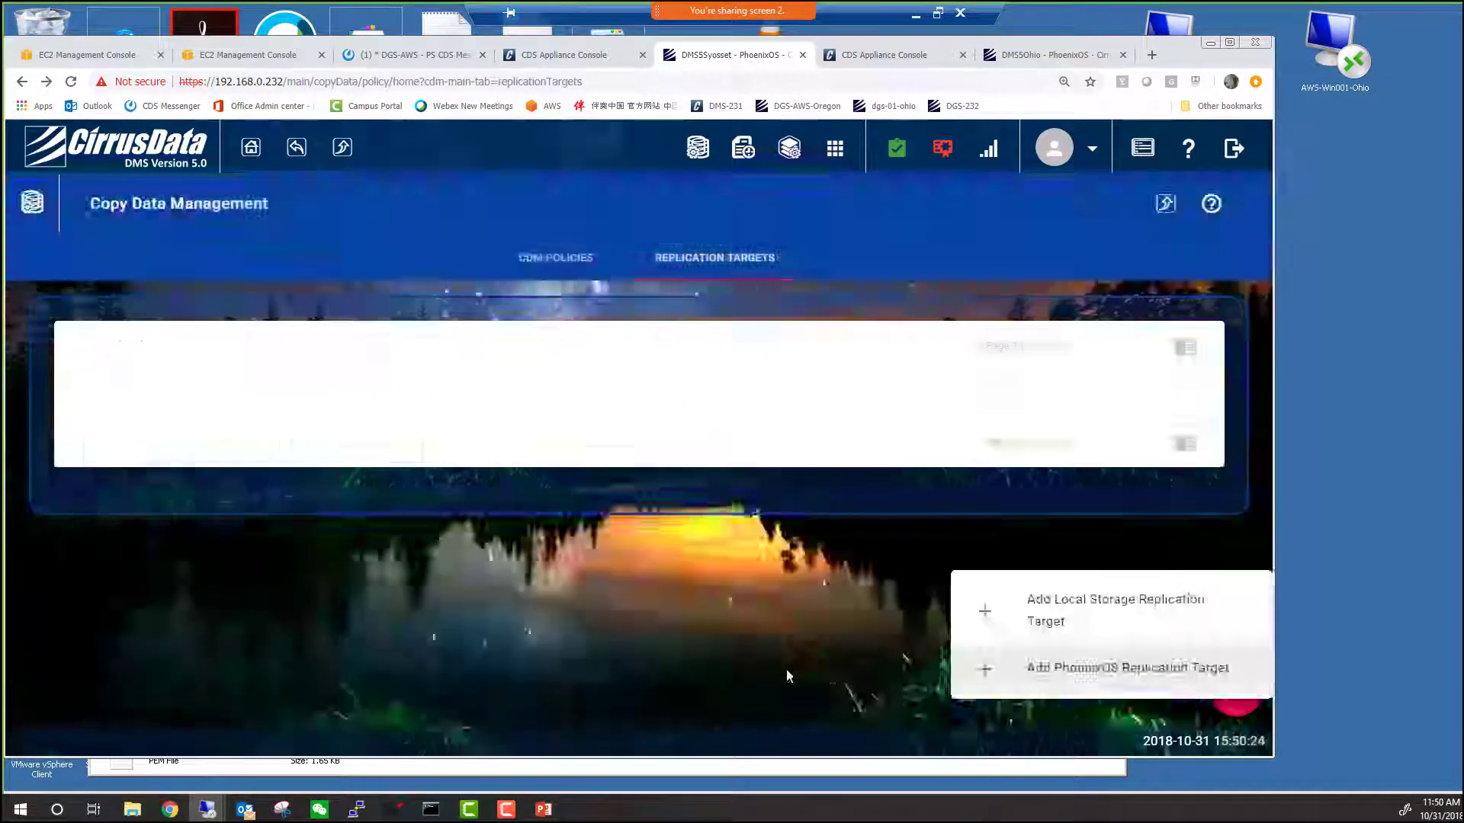
# Create PhoenixOS replication target DMS5Ohio-T1 on linked system DMS5Ohio.
pyautogui.click(1067, 667)
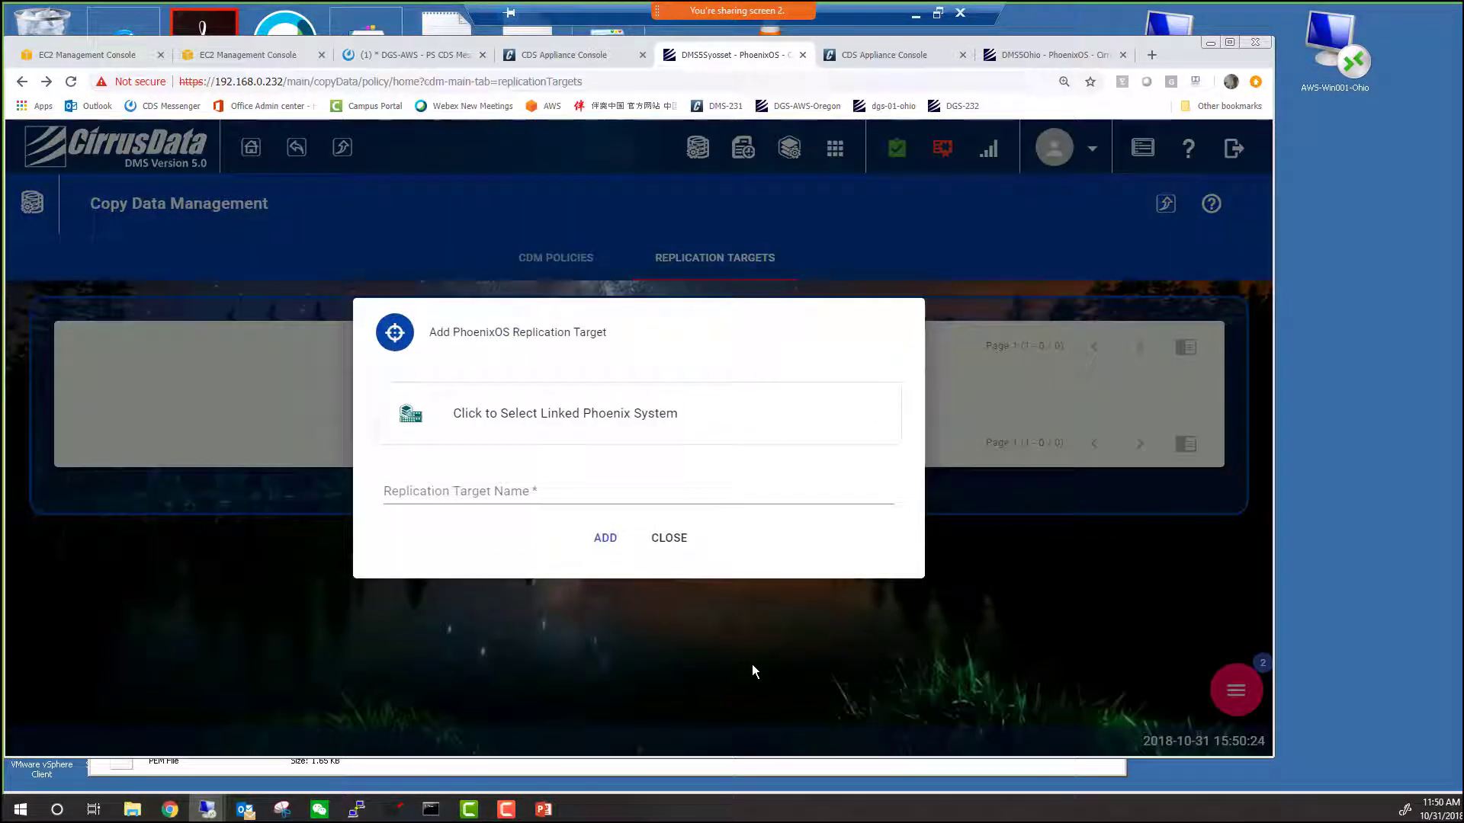
pyautogui.click(543, 416)
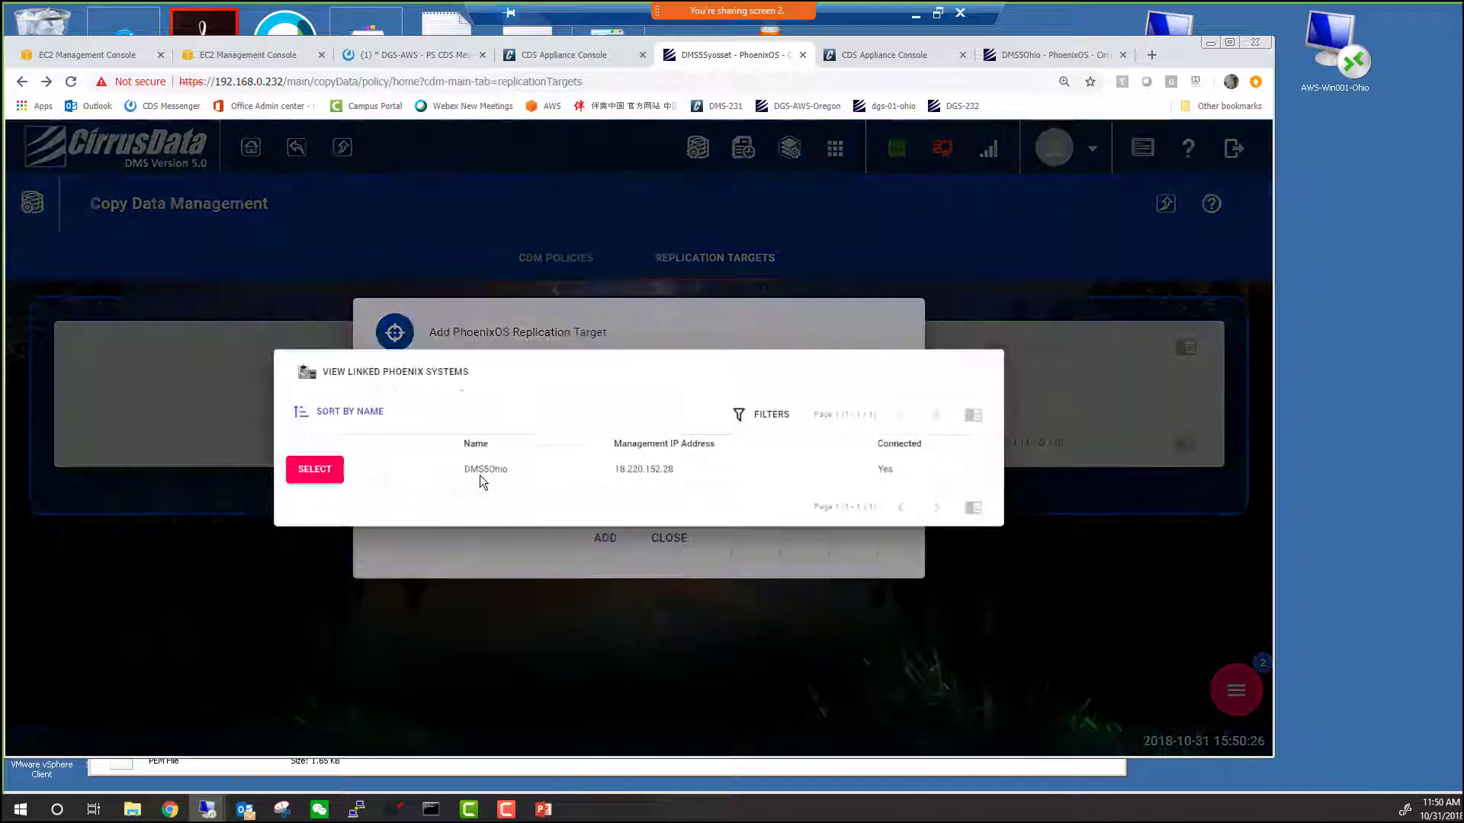
pyautogui.click(376, 497)
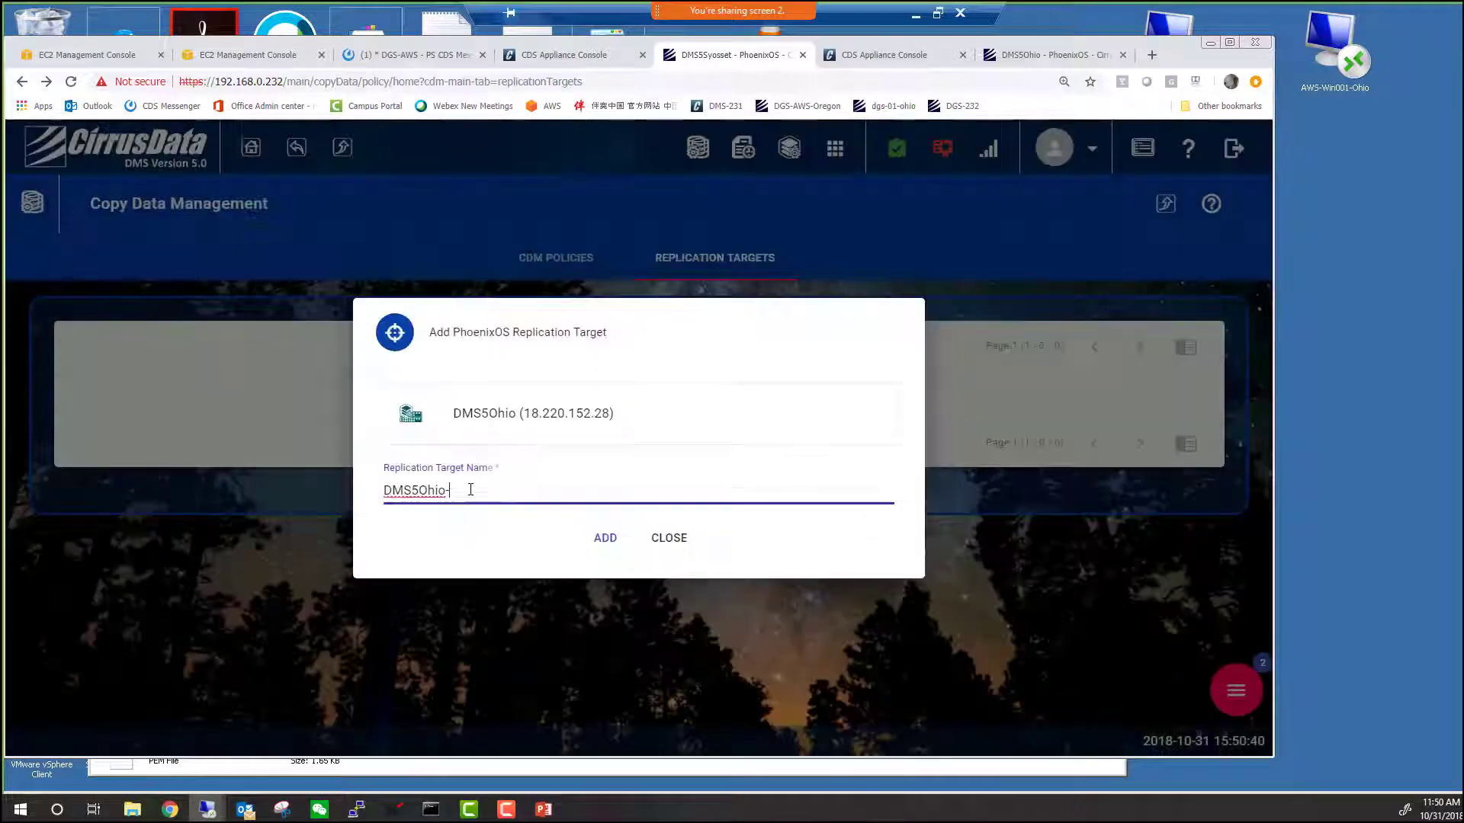
pyautogui.write('T1')
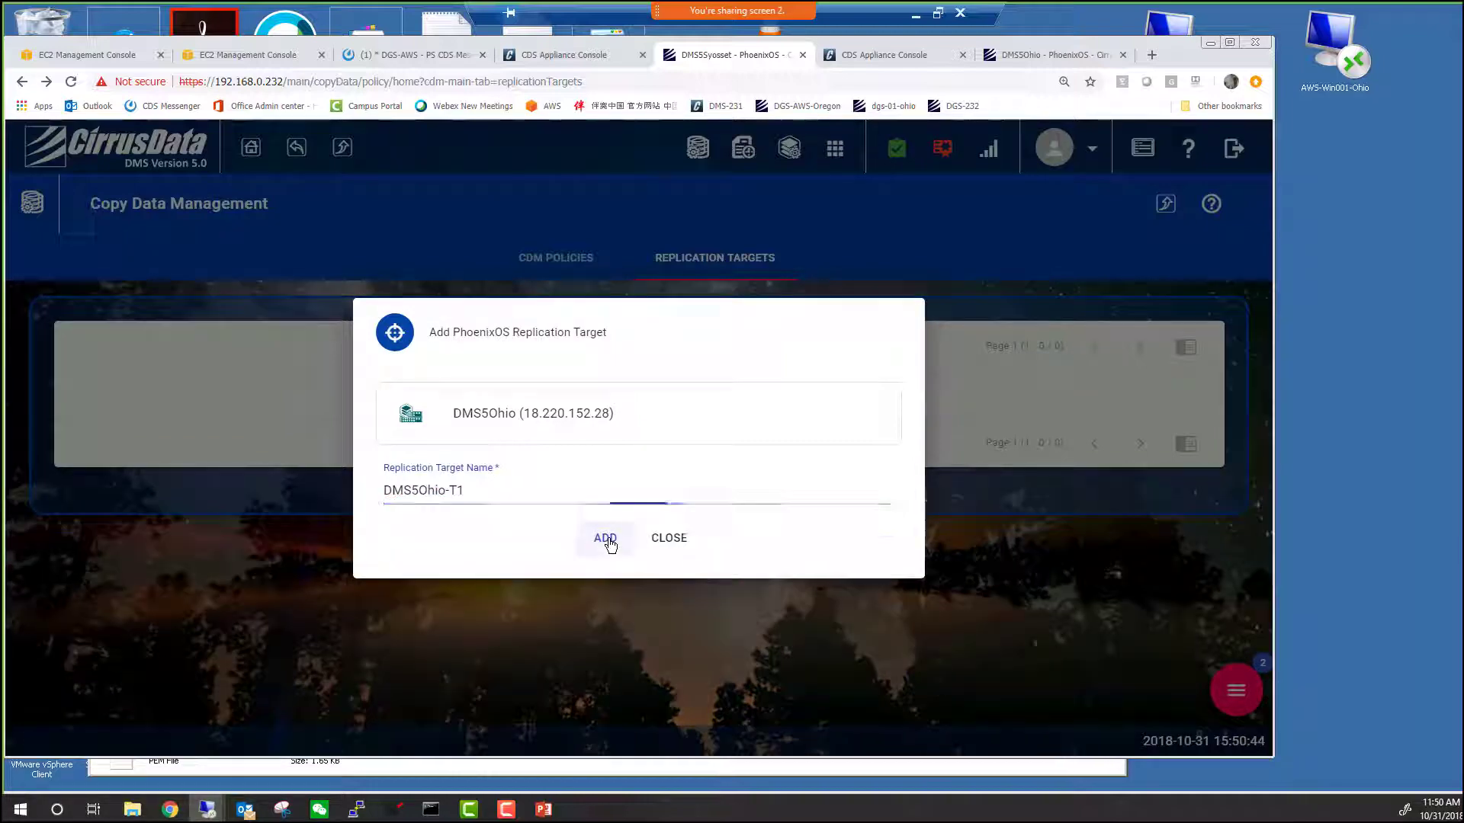
pyautogui.click(606, 539)
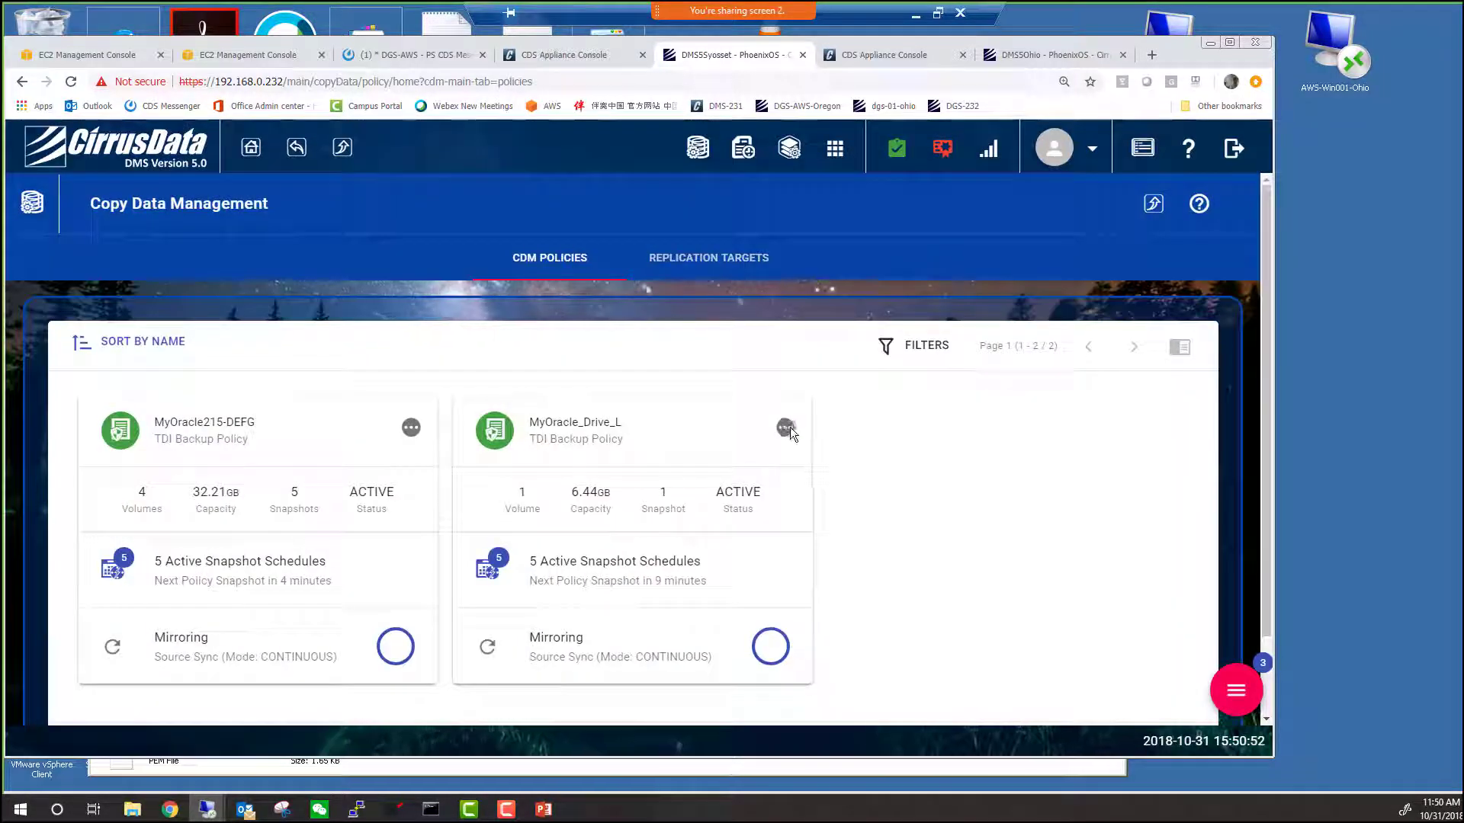
# Enable Drive_L replication to DMS5Ohio-T1 in the MyOracle_Drive_L policy and save.
pyautogui.click(785, 426)
pyautogui.click(860, 495)
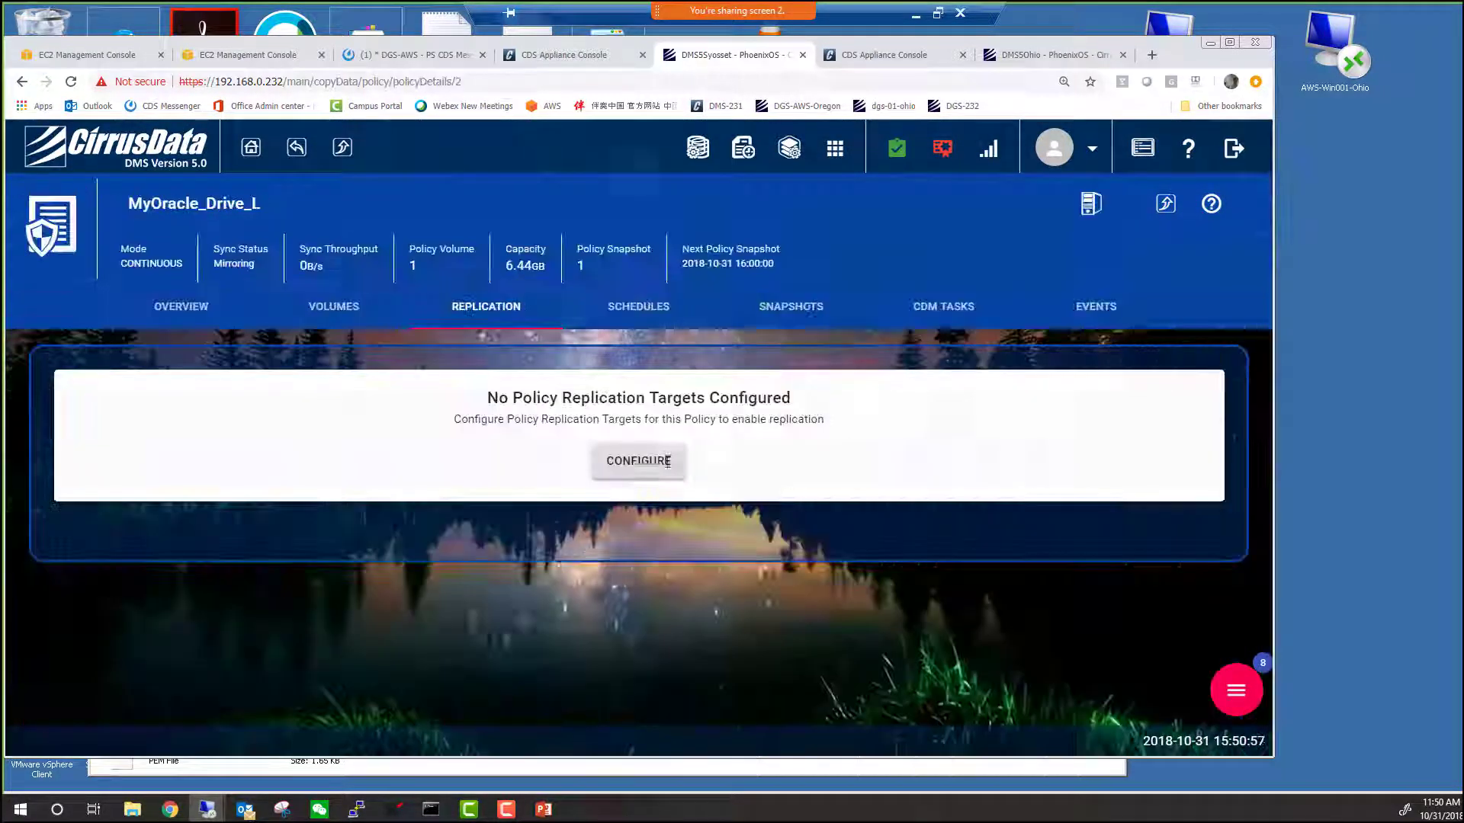
pyautogui.click(641, 463)
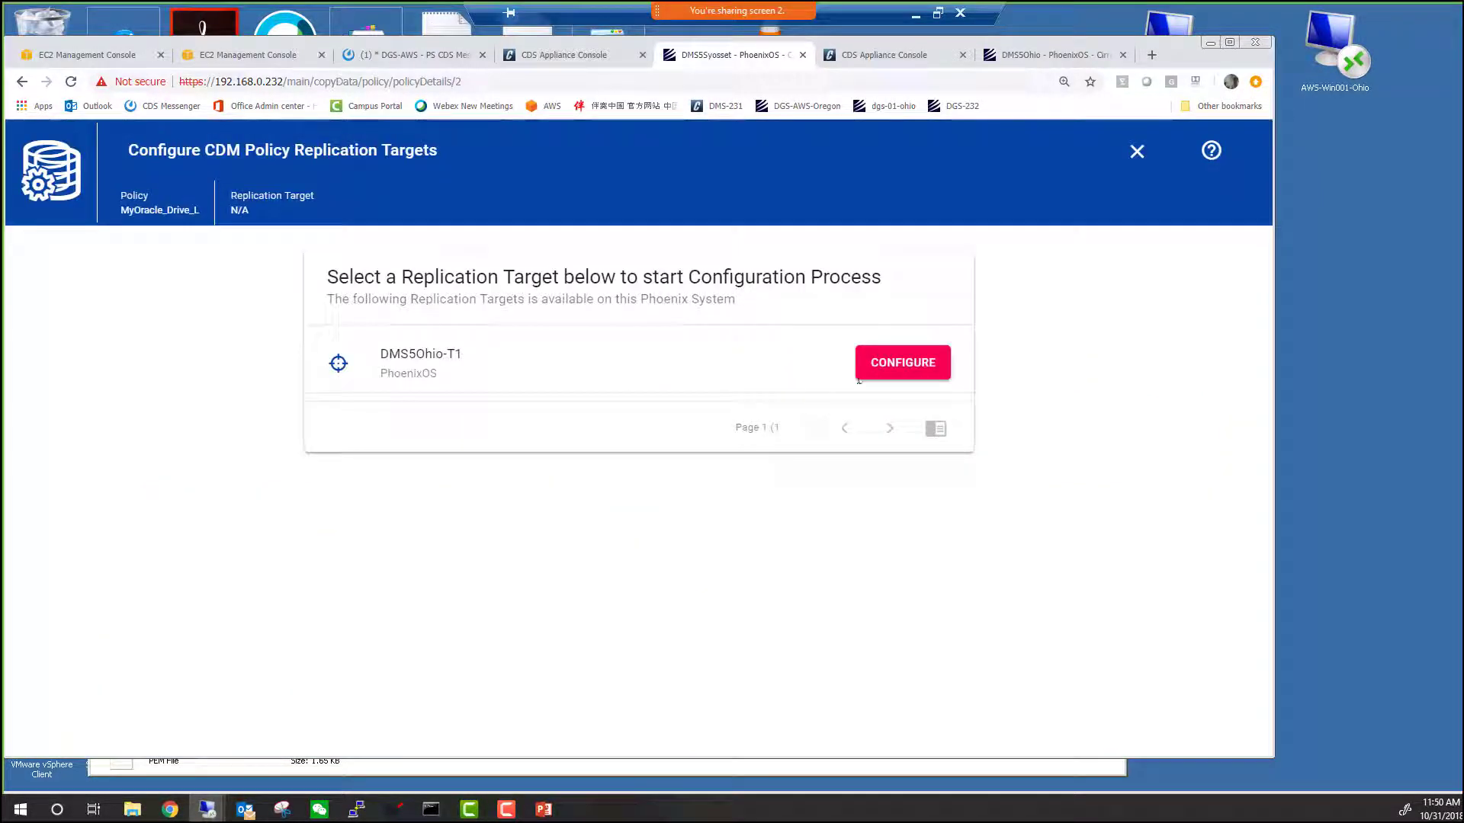
pyautogui.click(865, 378)
pyautogui.click(209, 534)
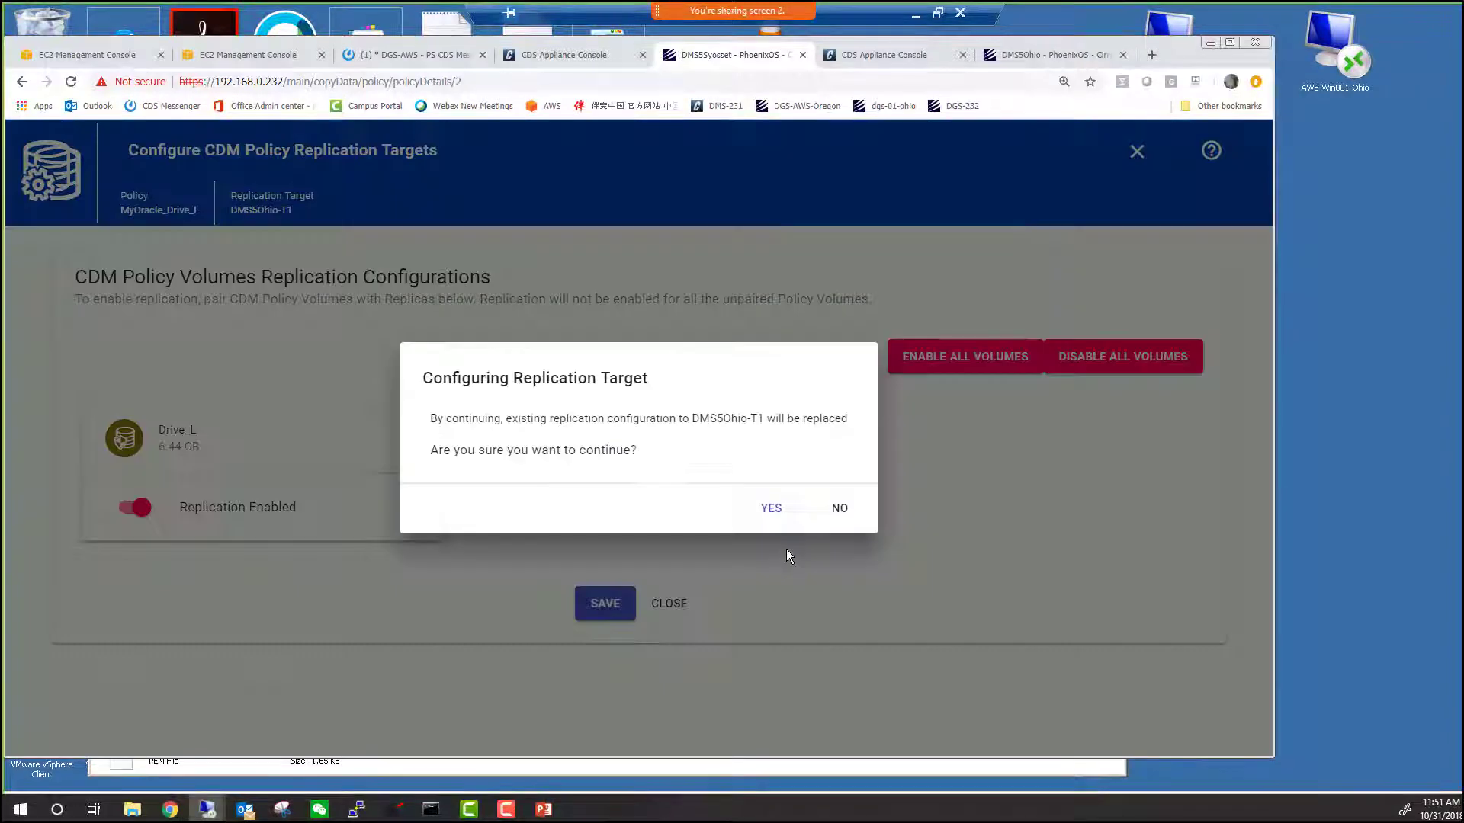
pyautogui.click(769, 509)
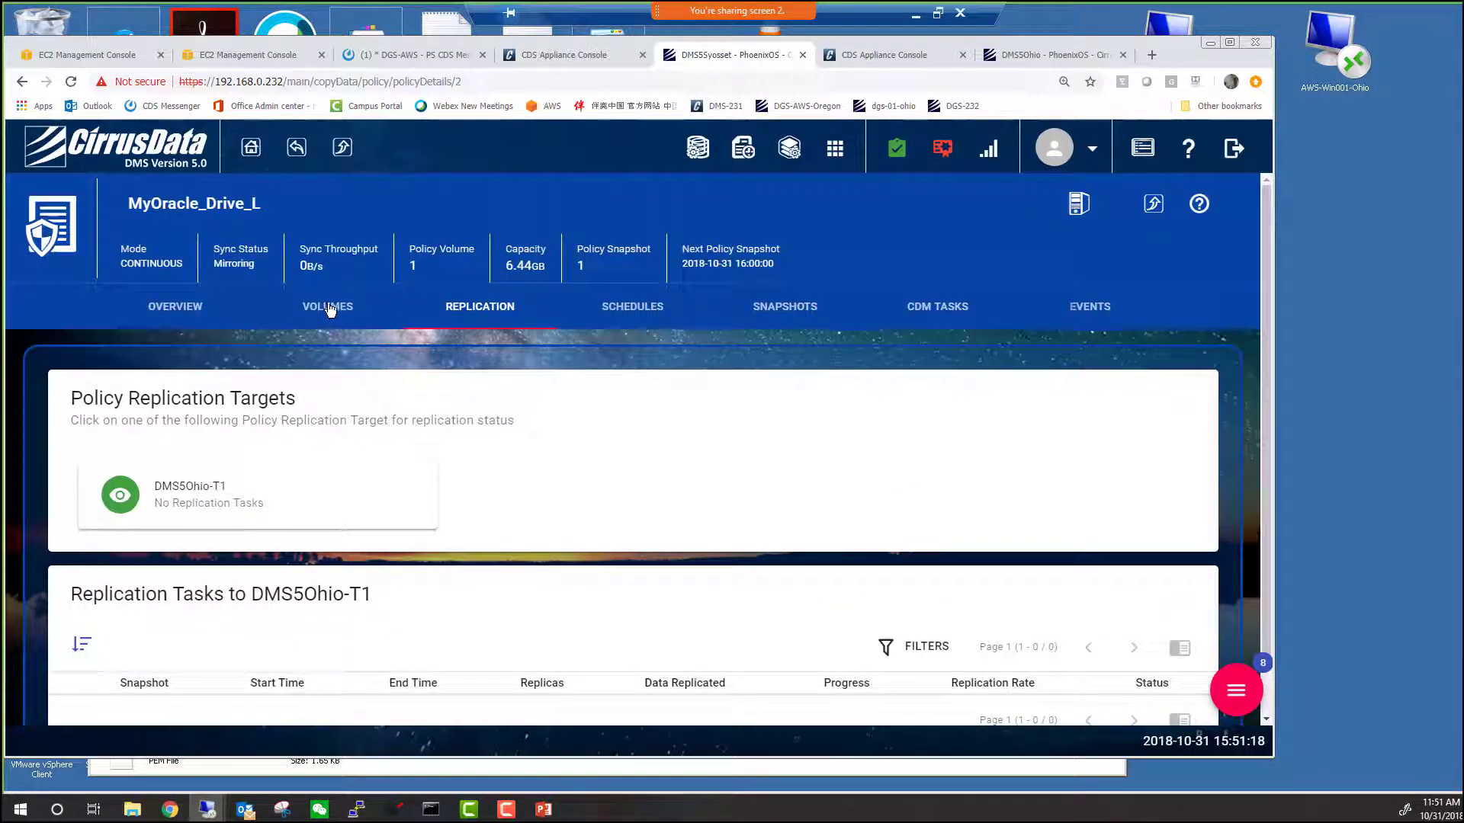
pyautogui.click(330, 308)
# Run the 15-Minute Snapshot schedule now and confirm the 6.44 GB replication task completed.
pyautogui.click(654, 306)
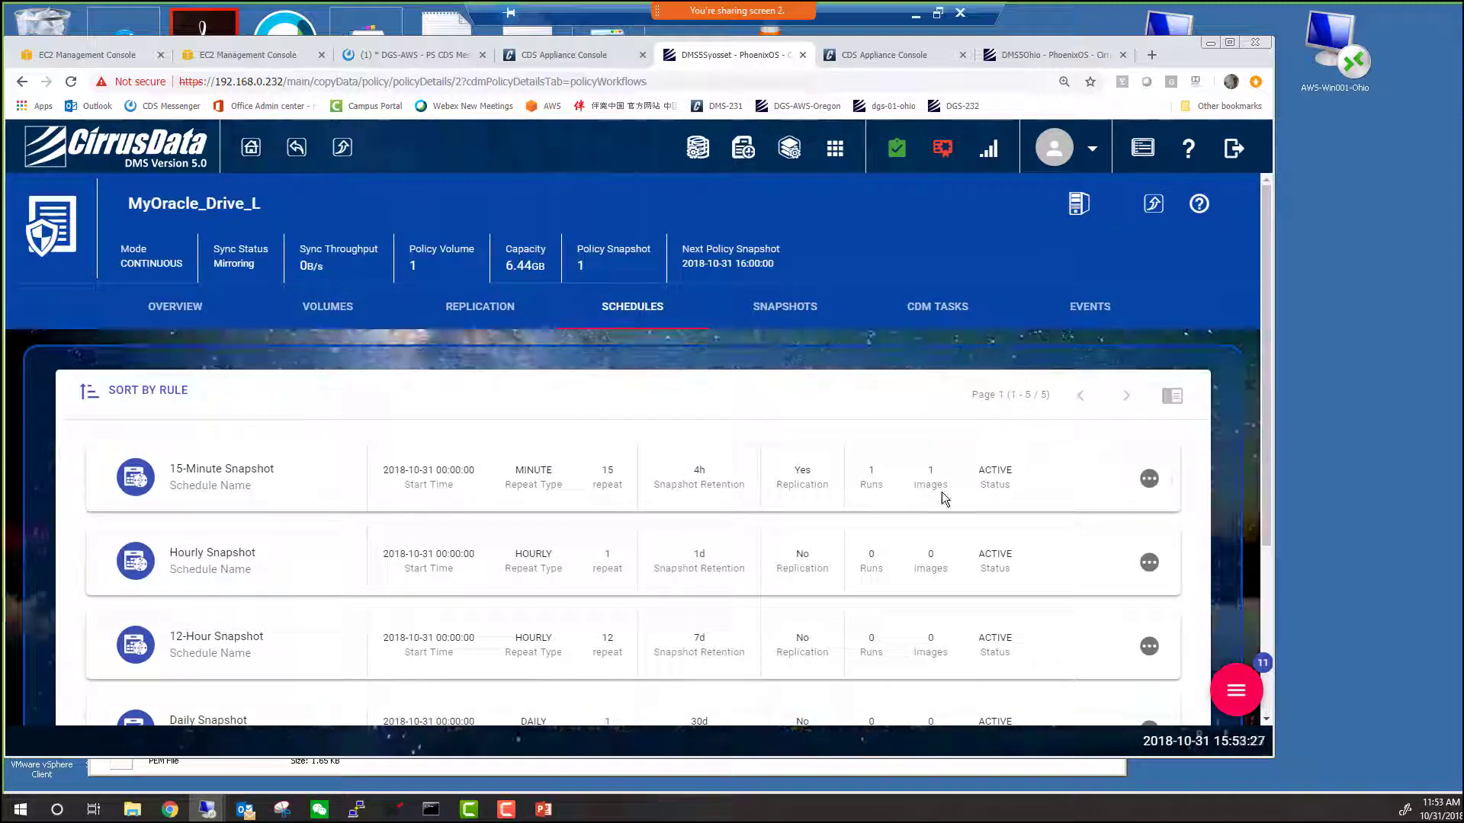
pyautogui.click(1149, 478)
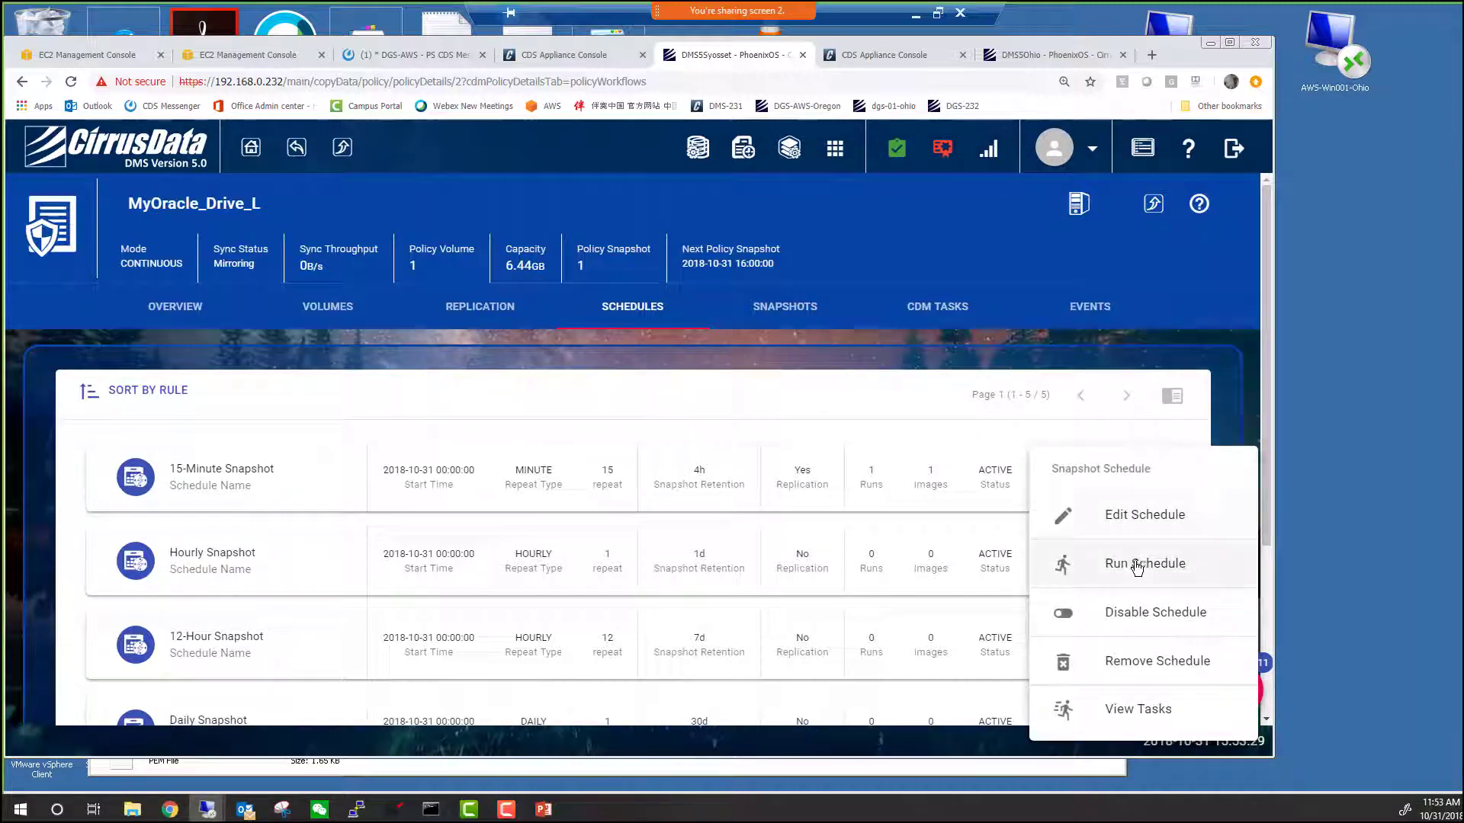
pyautogui.click(1113, 563)
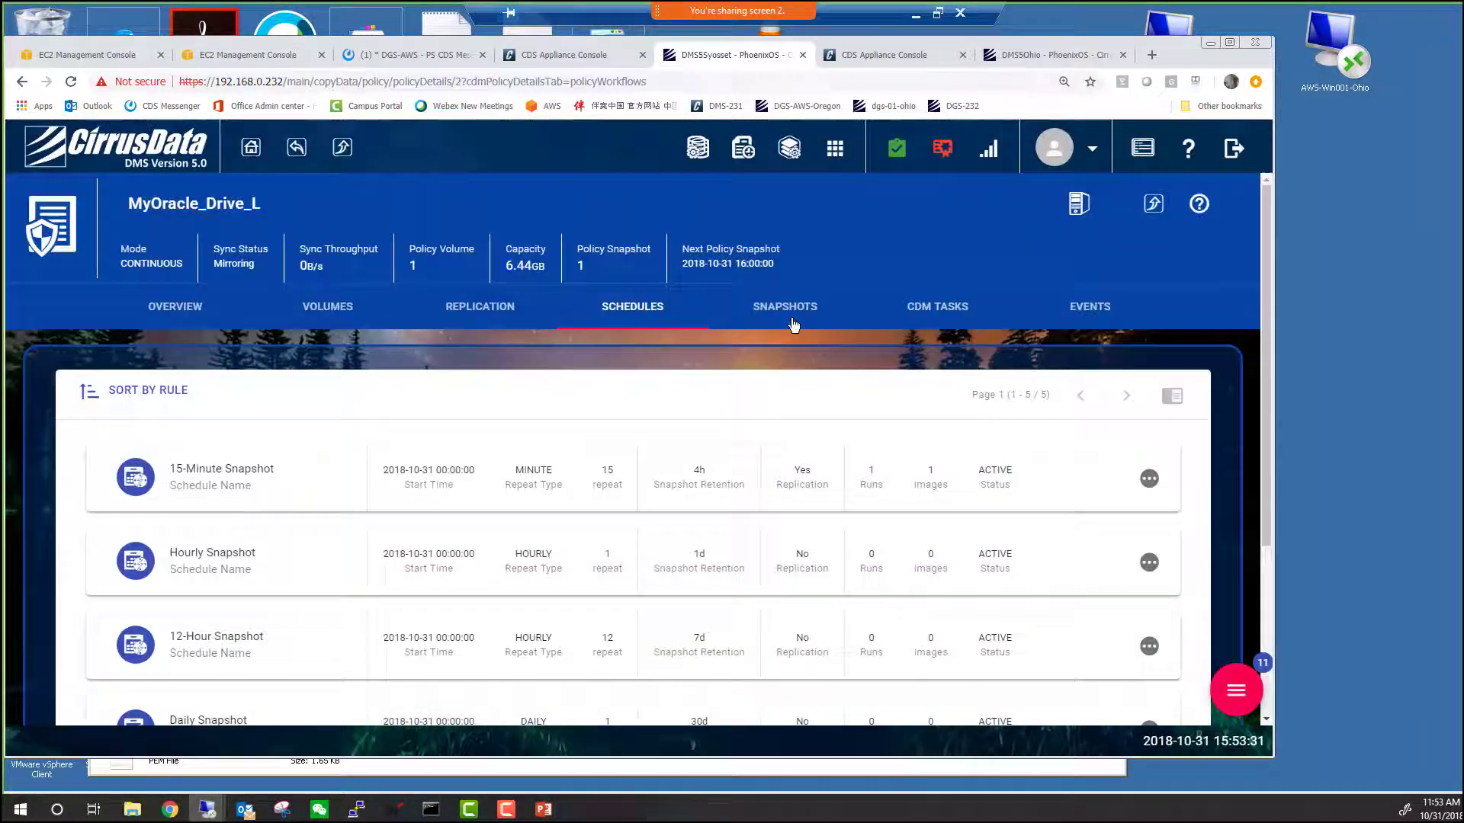
pyautogui.click(937, 306)
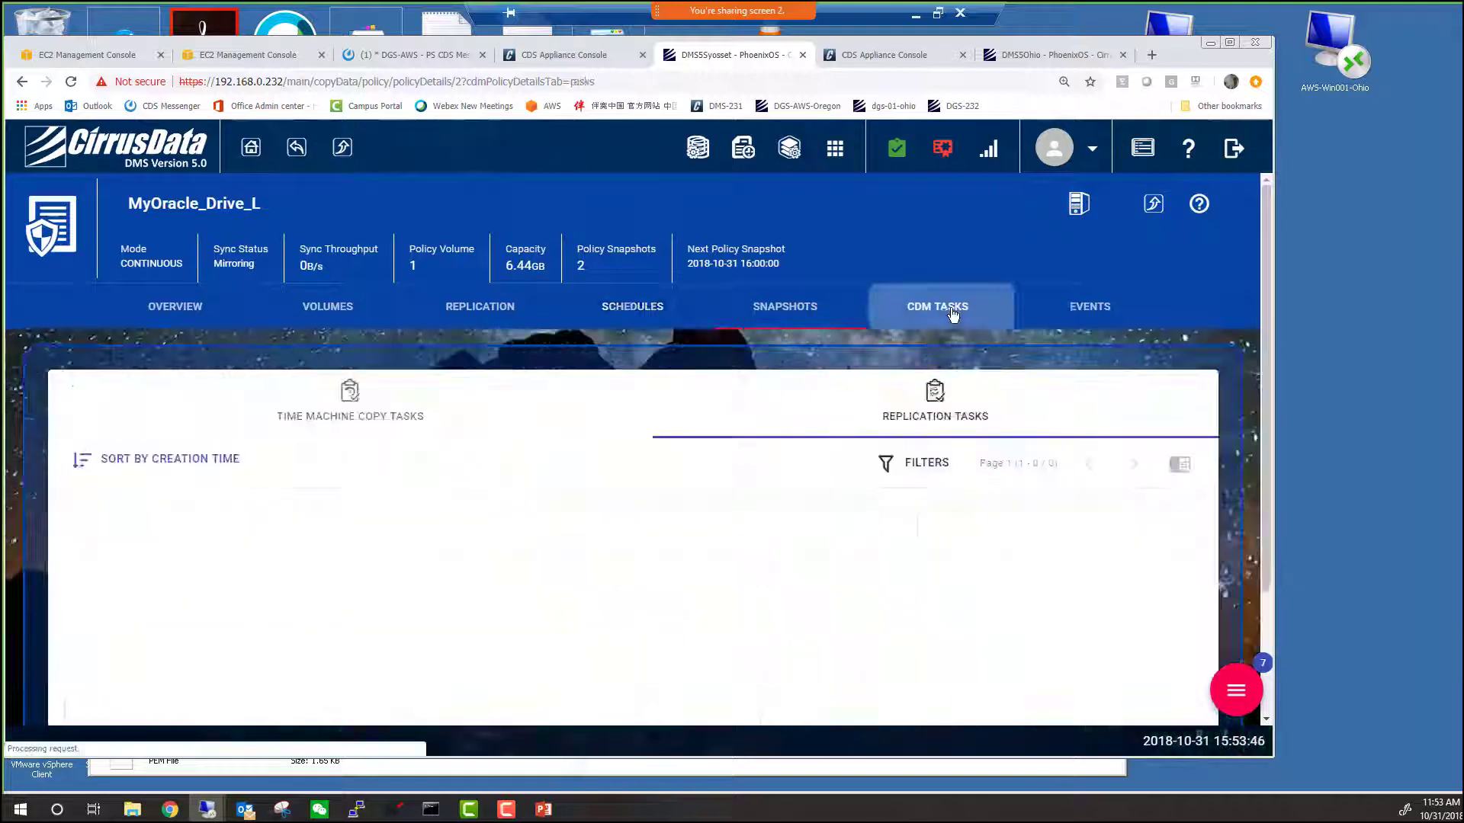
pyautogui.scroll(-3, 234, 642)
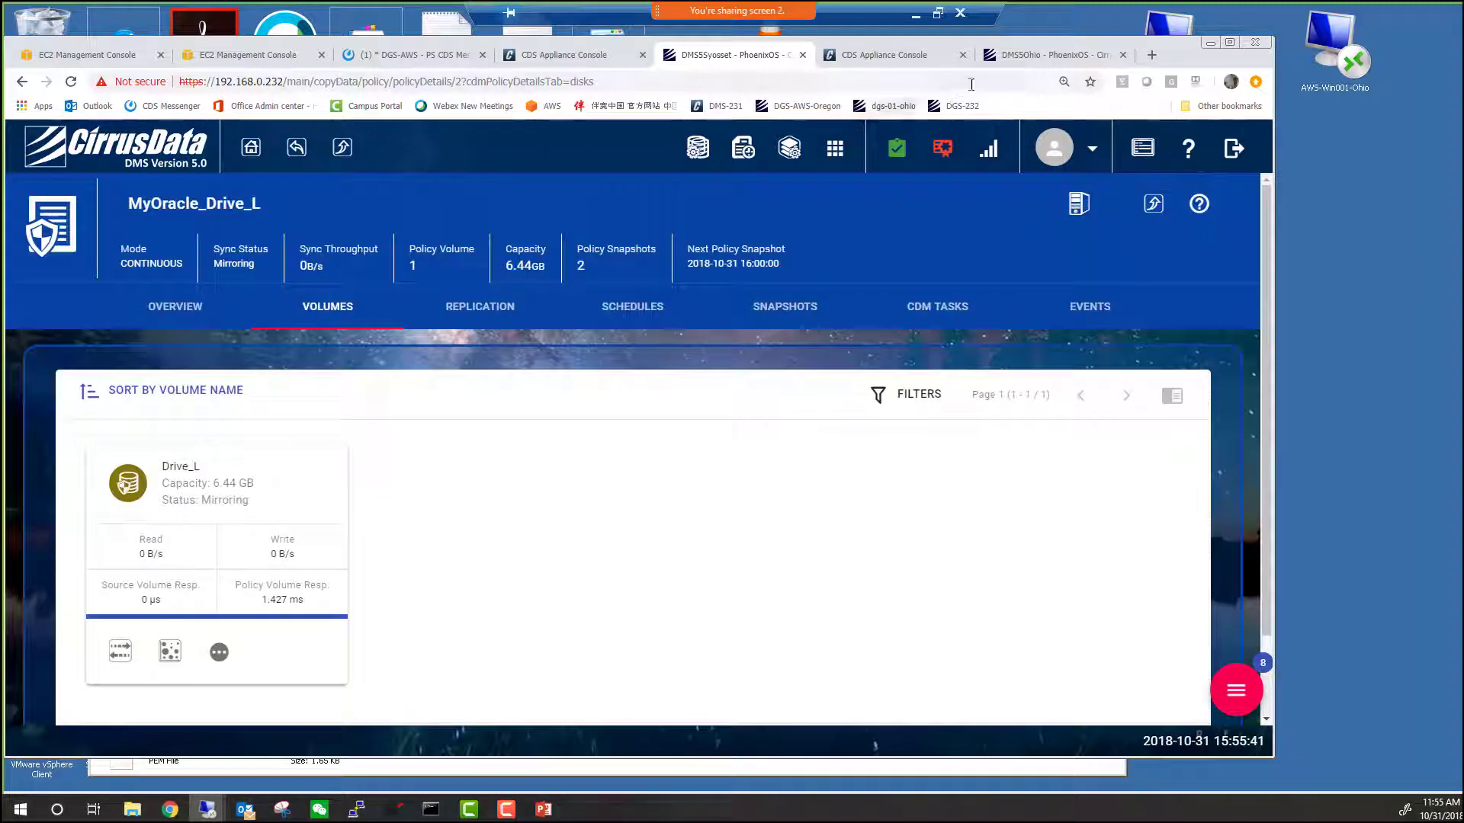
pyautogui.click(1033, 55)
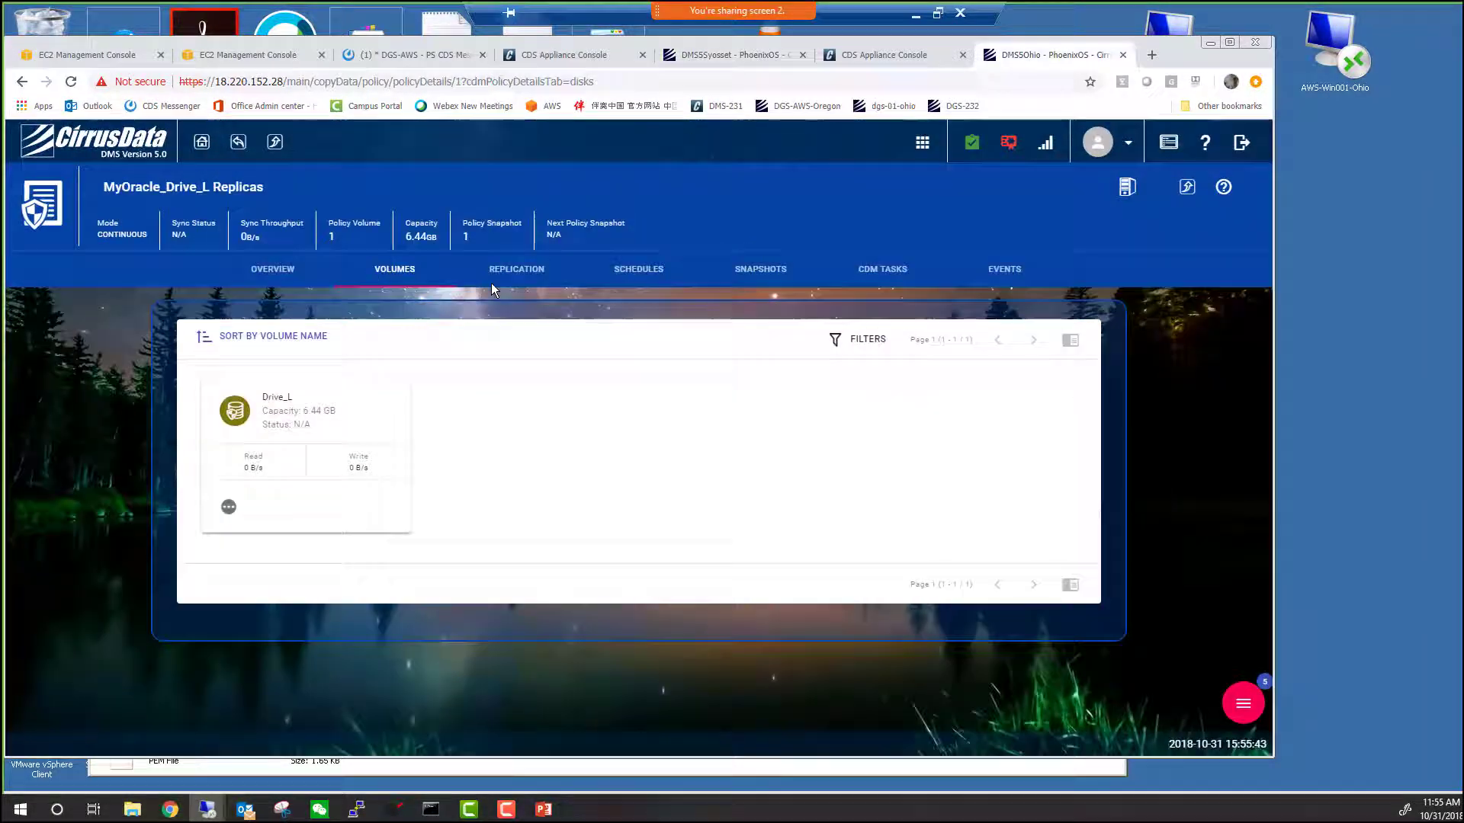
# Create a Time Machine data copy of Drive_L from the 15-Minute Snapshot replica, using the discrete snapshot image.
pyautogui.click(765, 274)
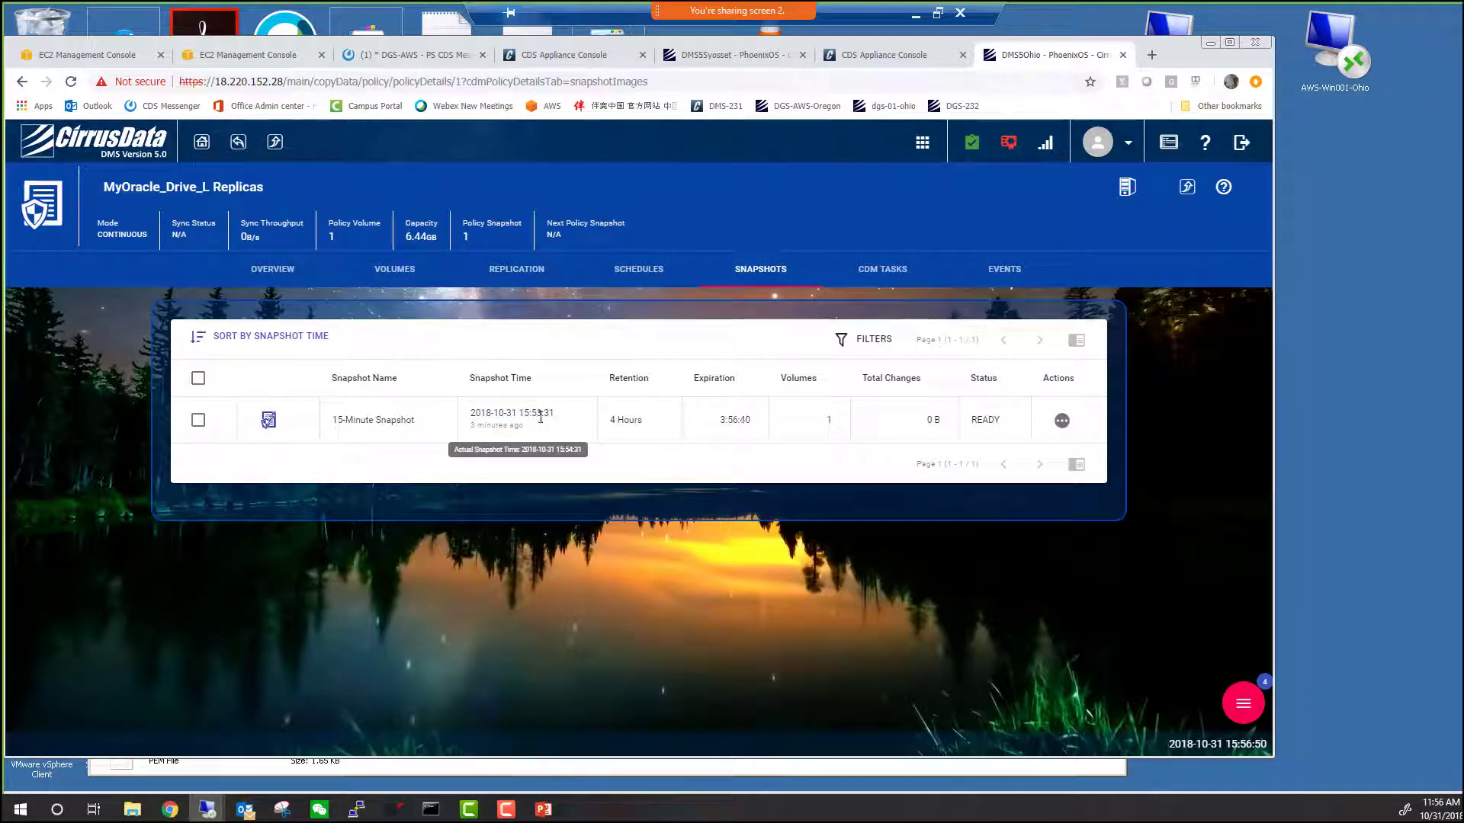
pyautogui.click(1260, 705)
pyautogui.click(1068, 612)
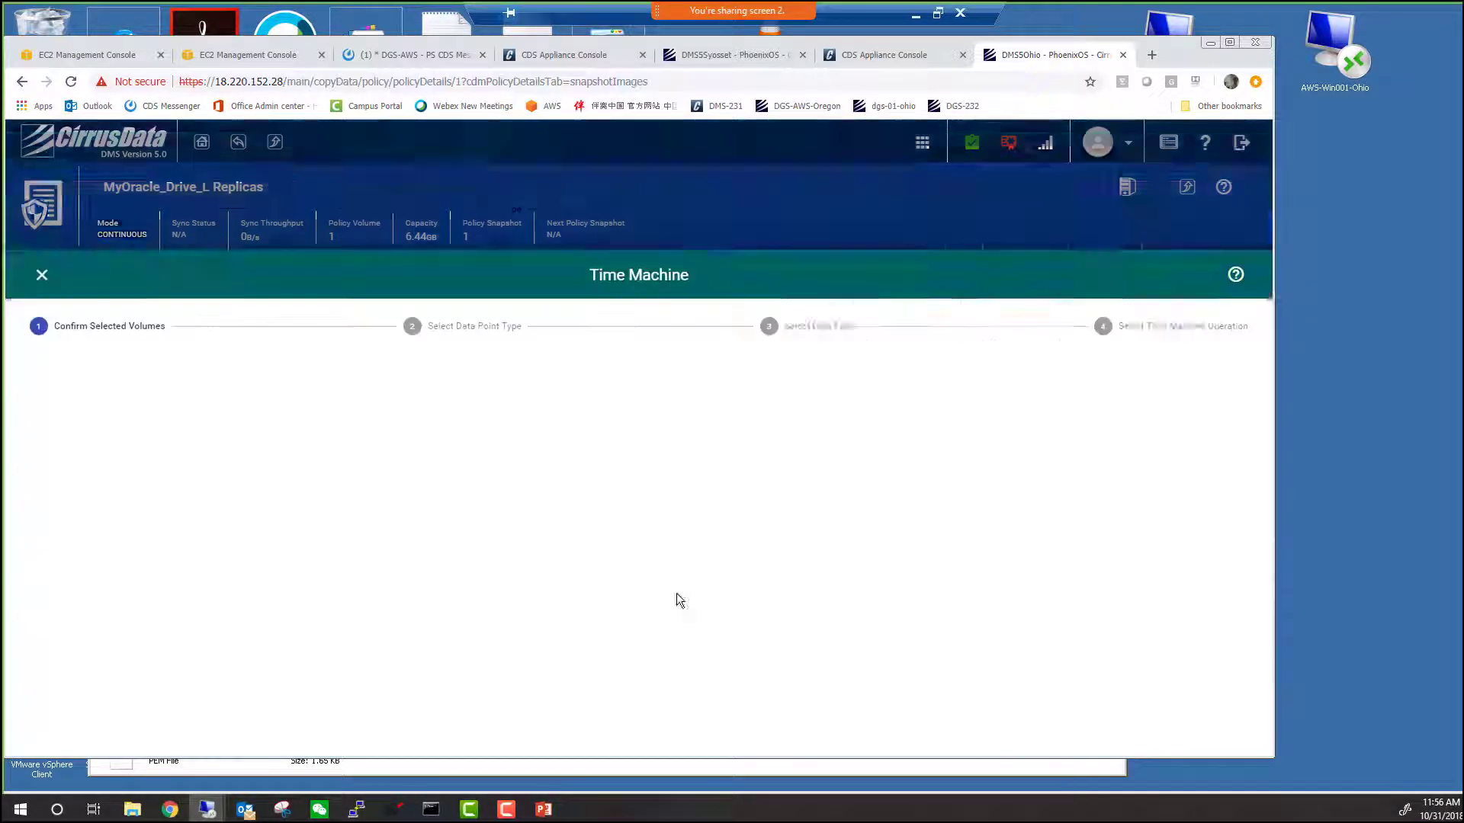
pyautogui.click(589, 491)
pyautogui.click(401, 500)
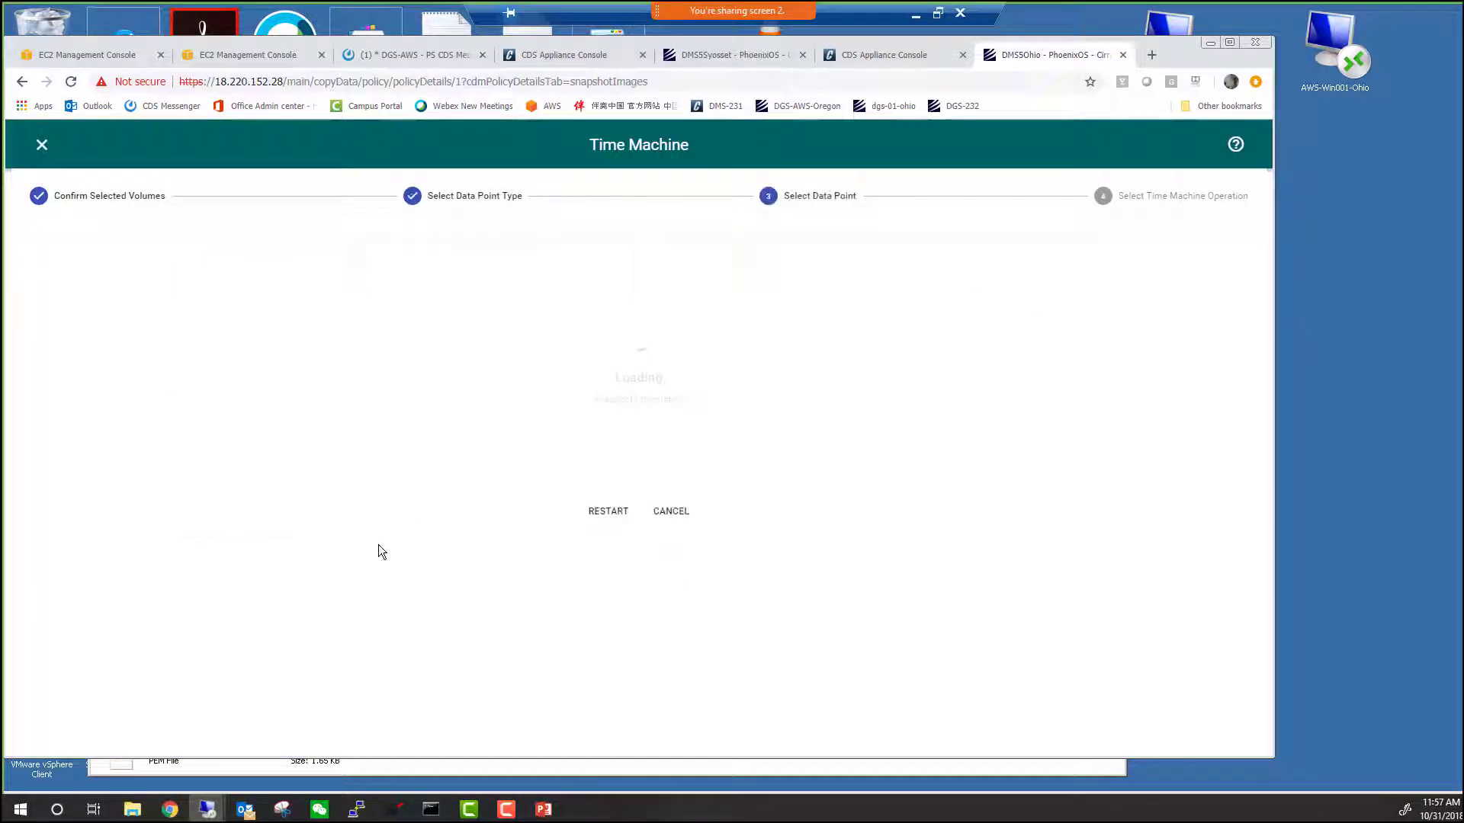
pyautogui.click(294, 374)
pyautogui.click(871, 489)
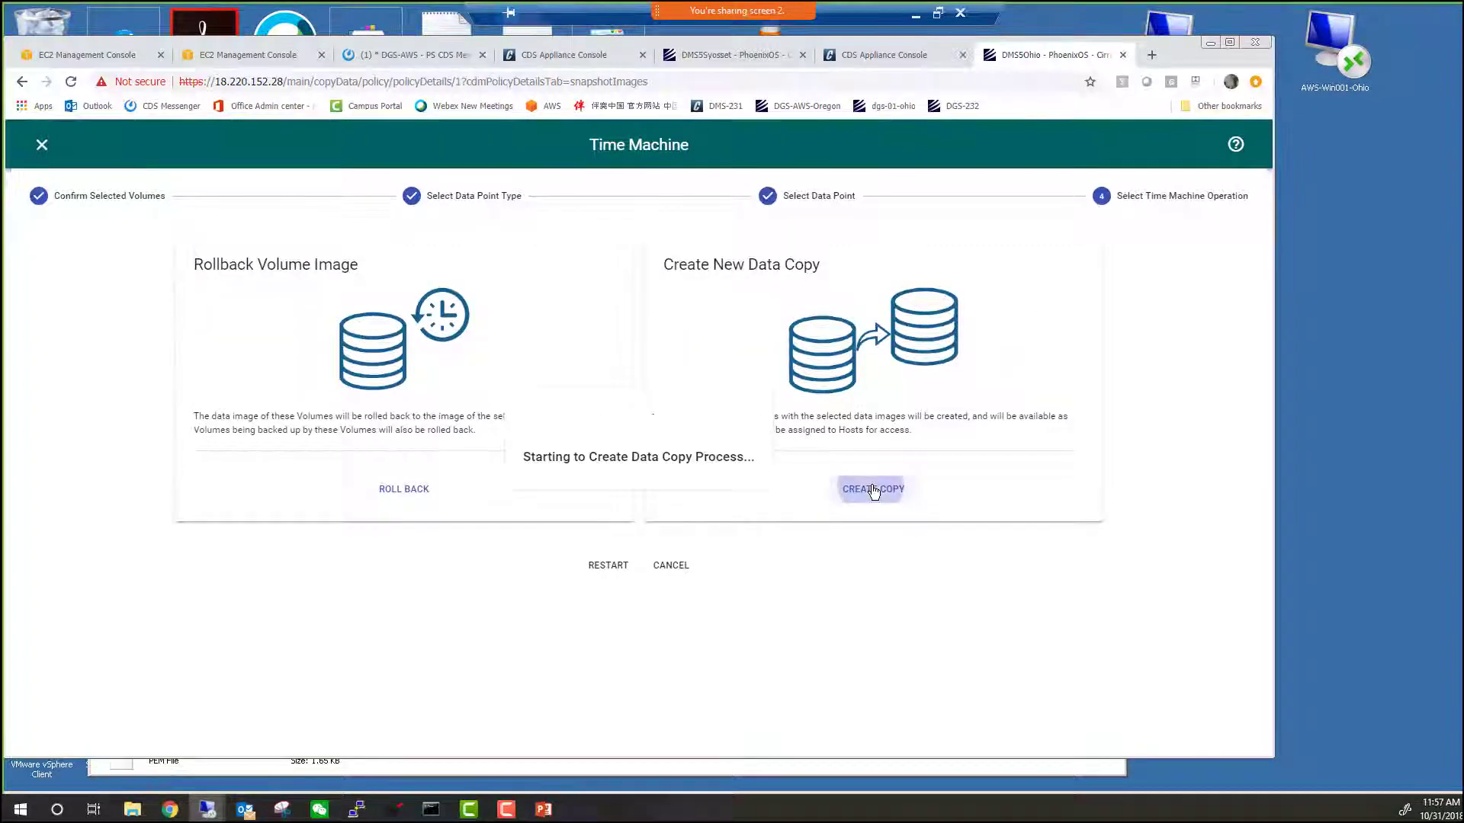